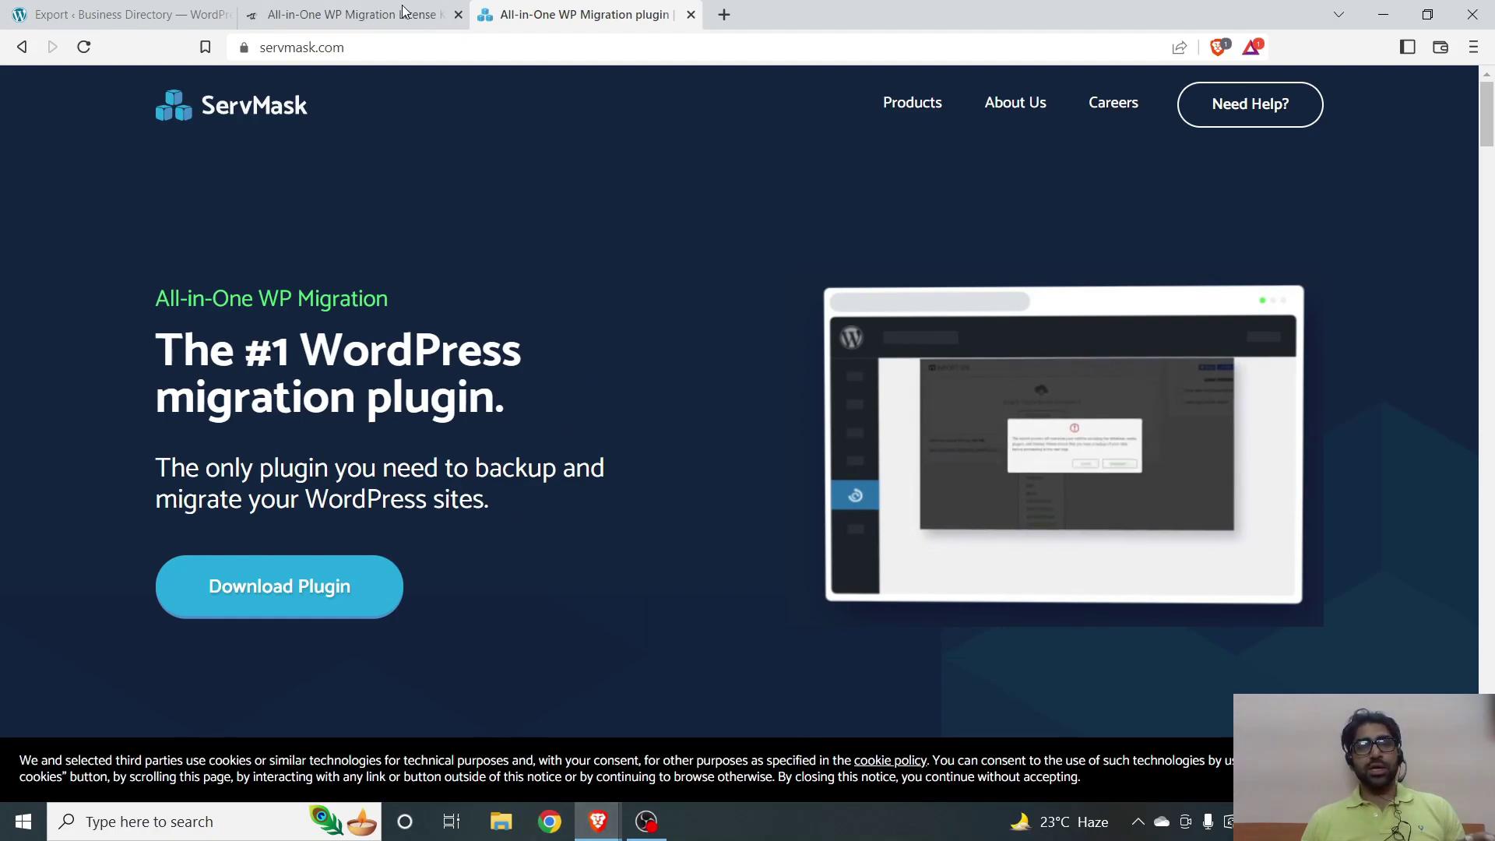
Step: Switch to the Business Directory site's WordPress dashboard and open the page for adding new plugins
{"action": "left_click", "coordinate": [352, 13]}
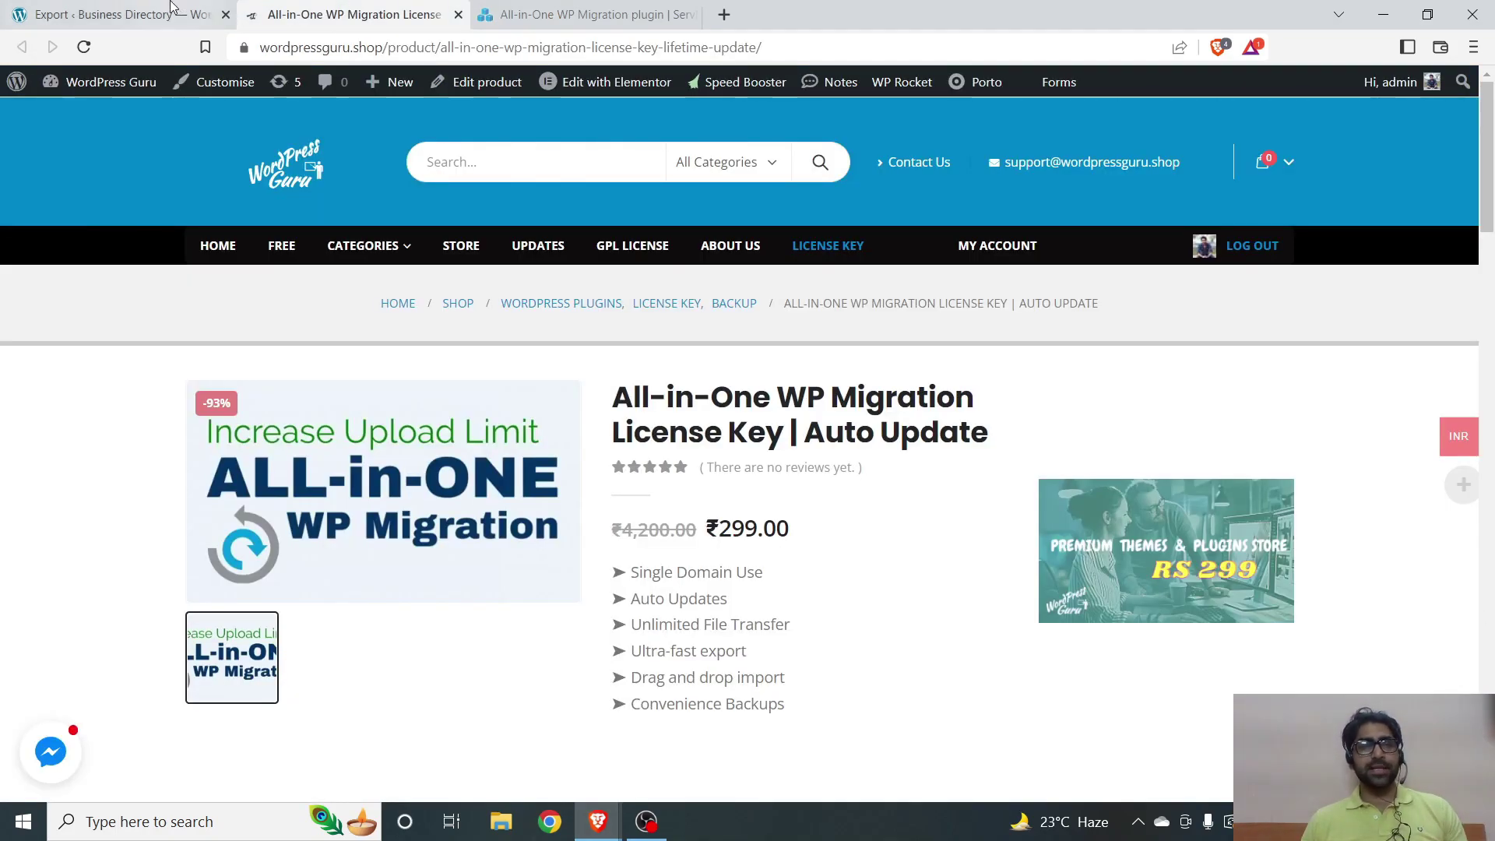
{"action": "left_click", "coordinate": [125, 8]}
{"action": "scroll", "coordinate": [47, 491], "scroll_direction": "down", "scroll_amount": 3}
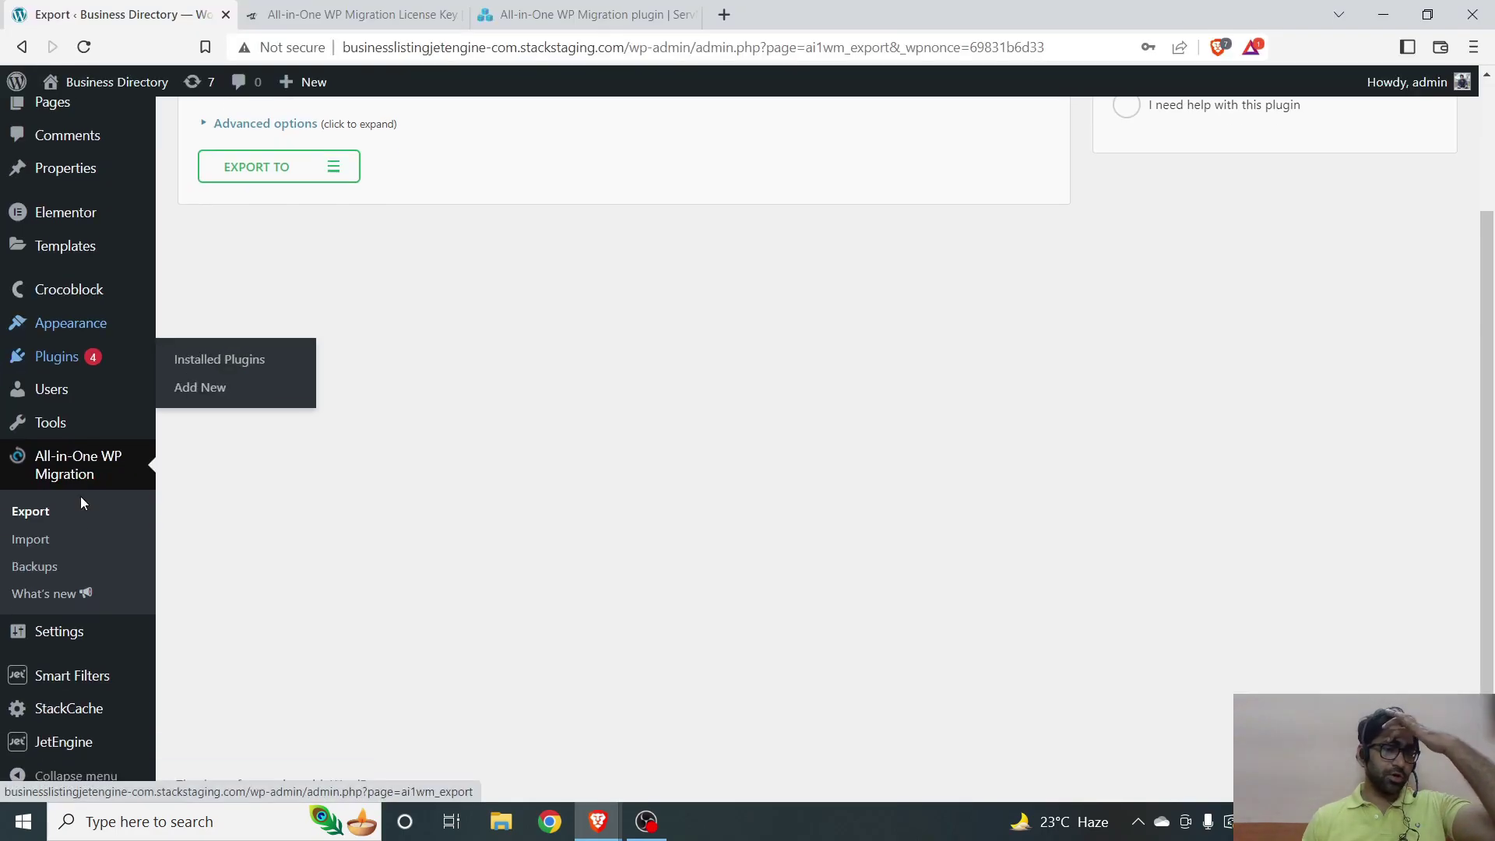
{"action": "mouse_move", "coordinate": [62, 357]}
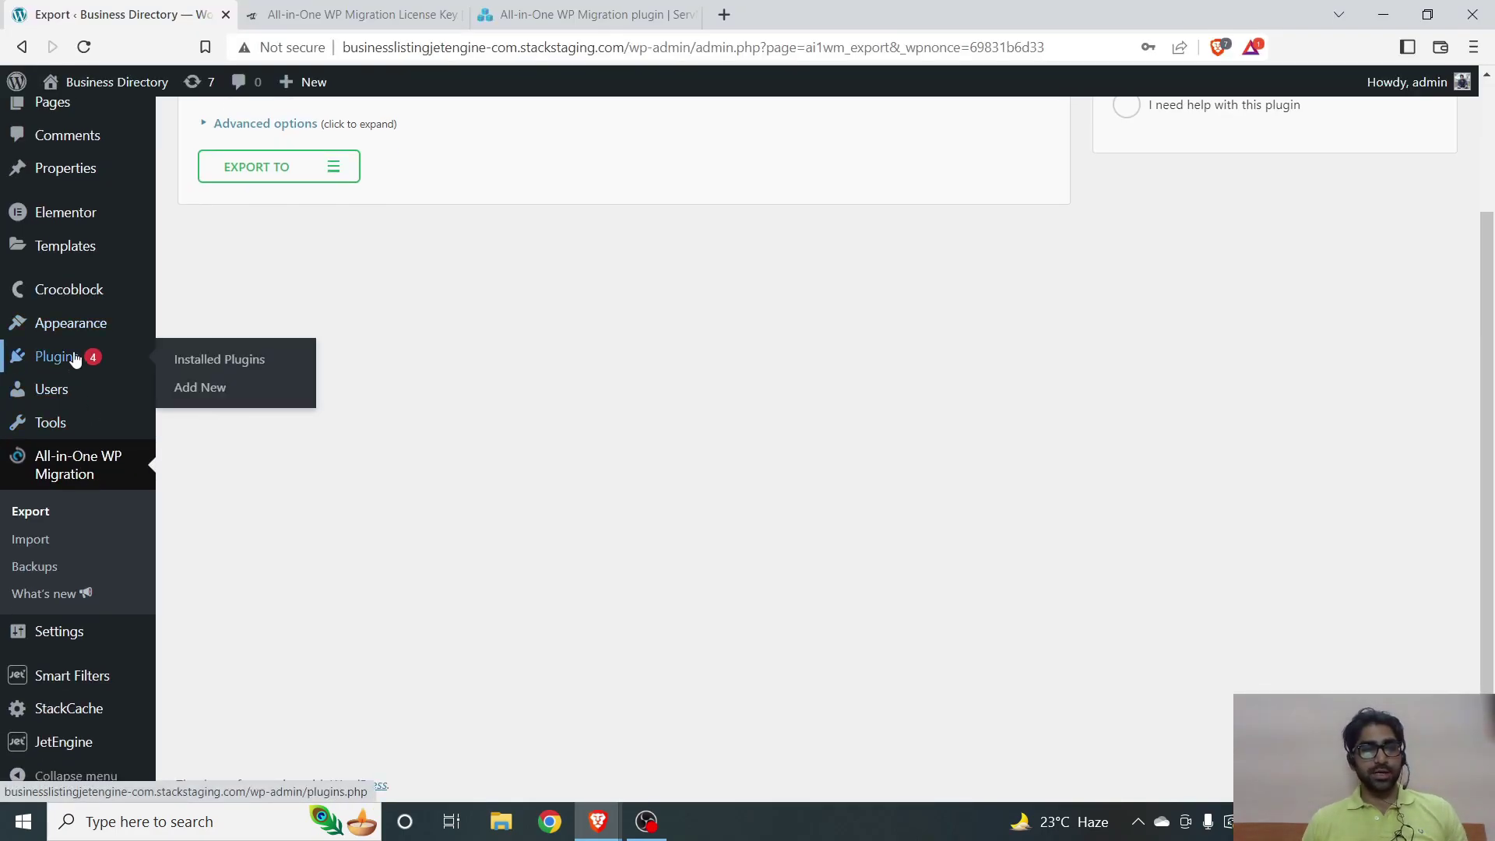
{"action": "left_click", "coordinate": [218, 399]}
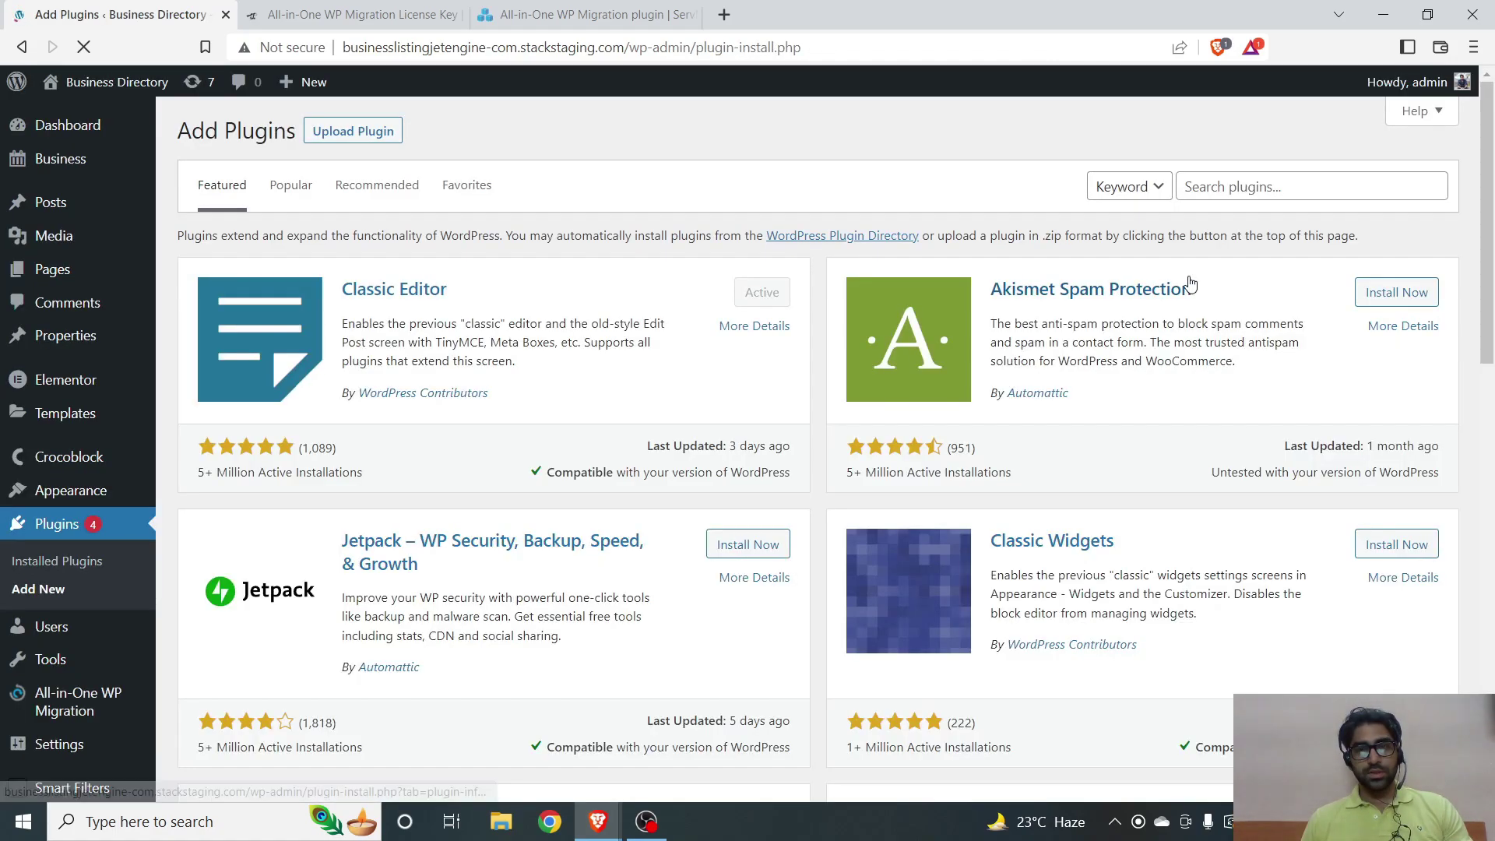
Step: Search the plugin directory for "all in one" and locate All-in-One WP Migration by ServMask
{"action": "left_click", "coordinate": [1196, 190]}
{"action": "type", "text": "all in one"}
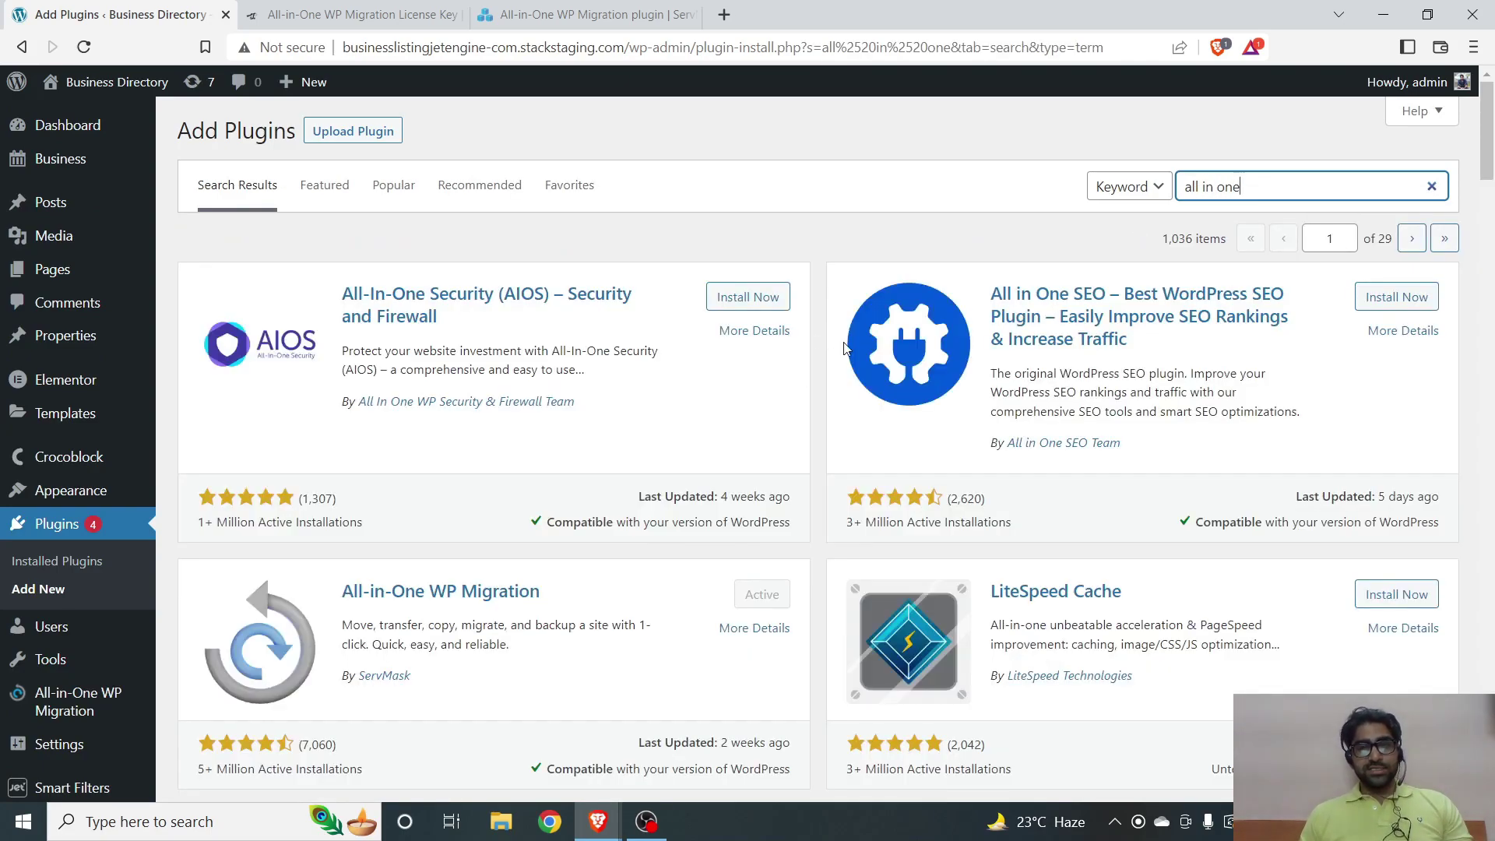
{"action": "scroll", "coordinate": [1031, 331], "scroll_direction": "down", "scroll_amount": 1}
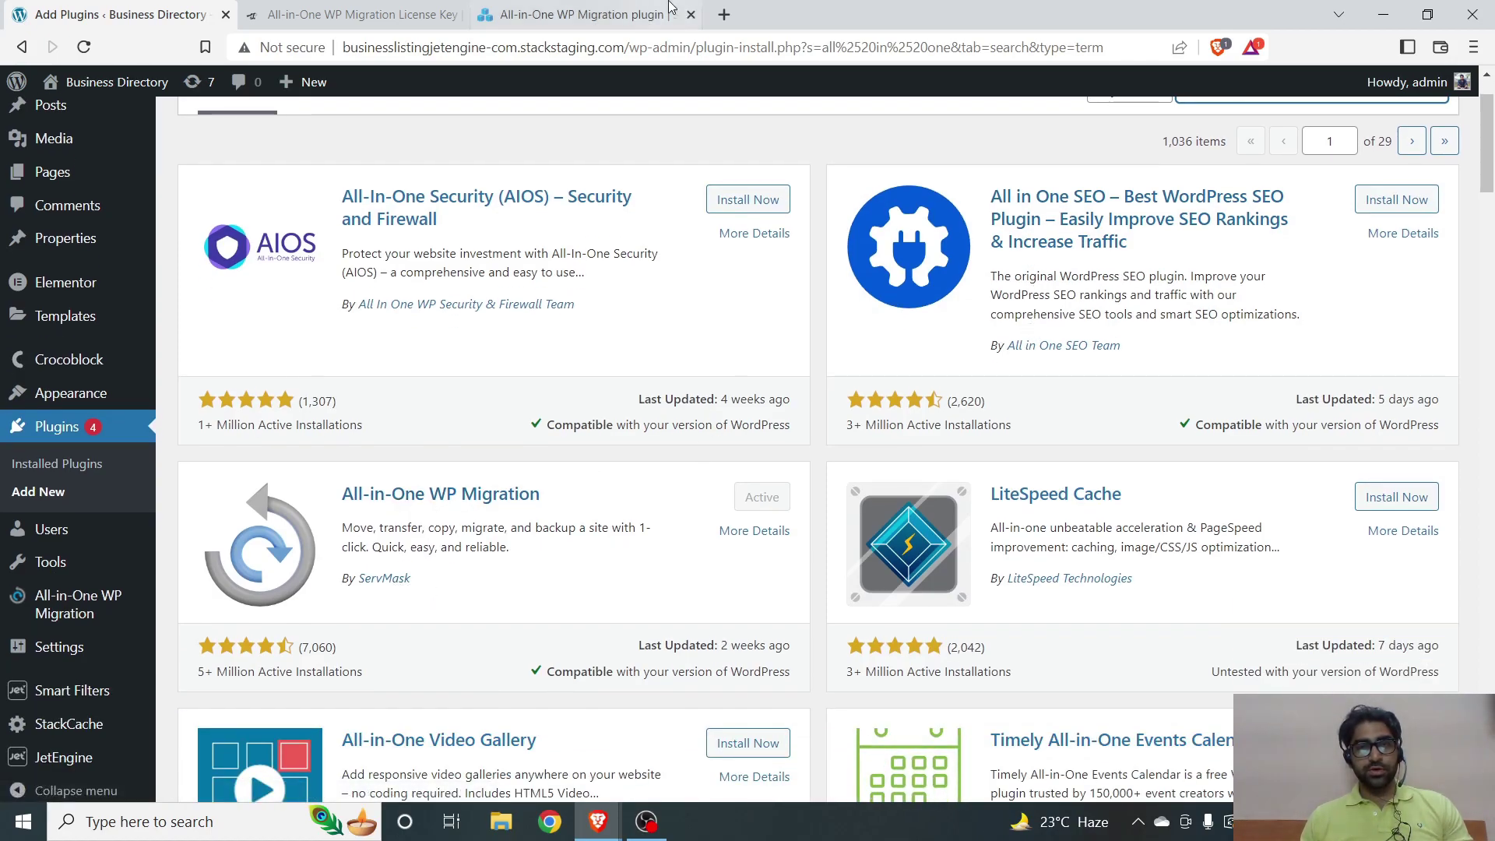
{"action": "left_click", "coordinate": [588, 14]}
{"action": "left_click", "coordinate": [31, 14]}
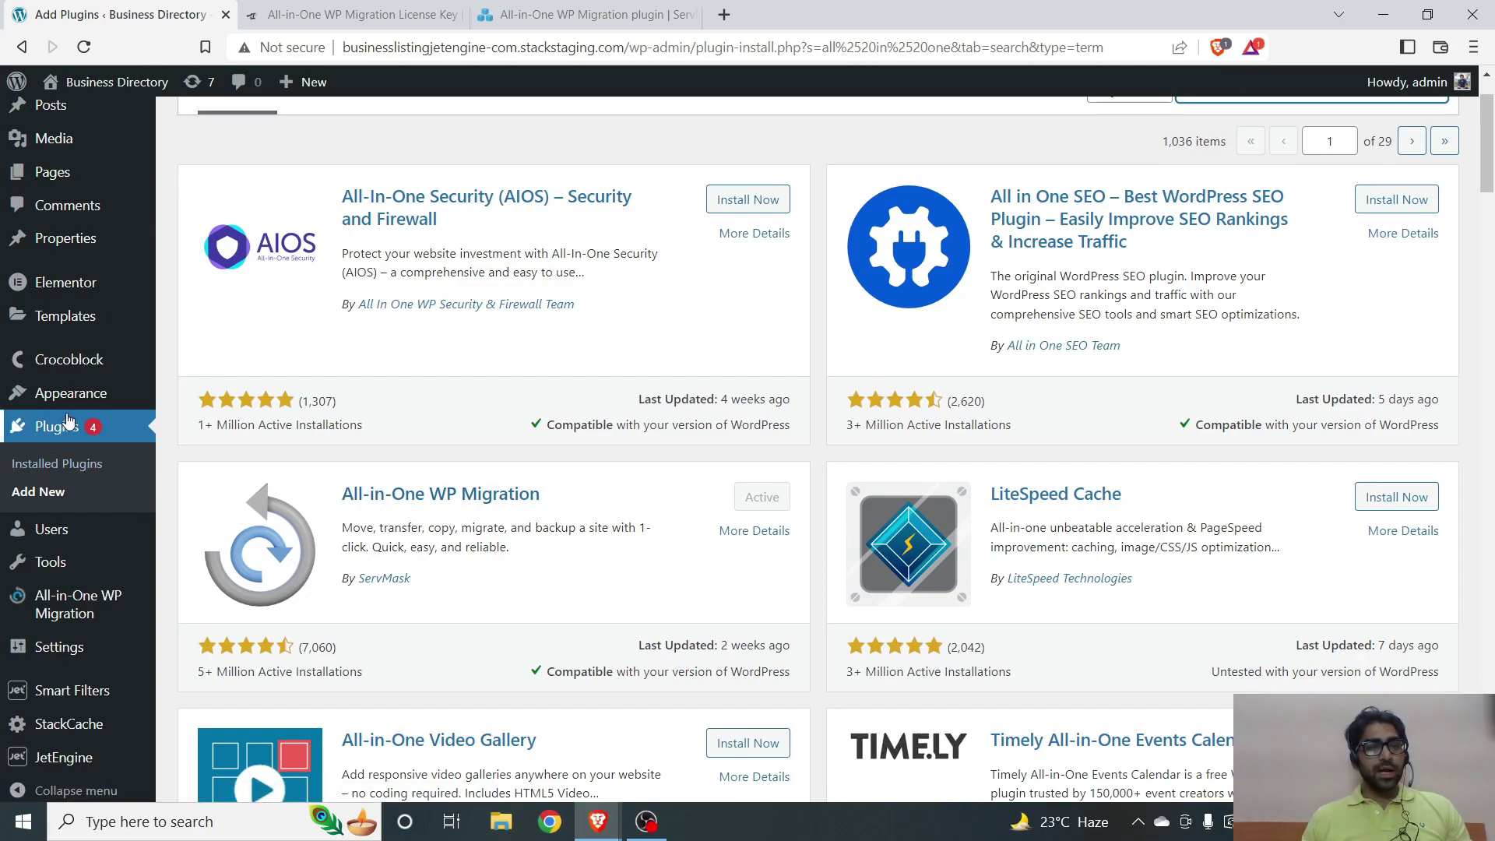
Step: Export the Business Directory site to a file with All-in-One WP Migration
{"action": "mouse_move", "coordinate": [61, 604]}
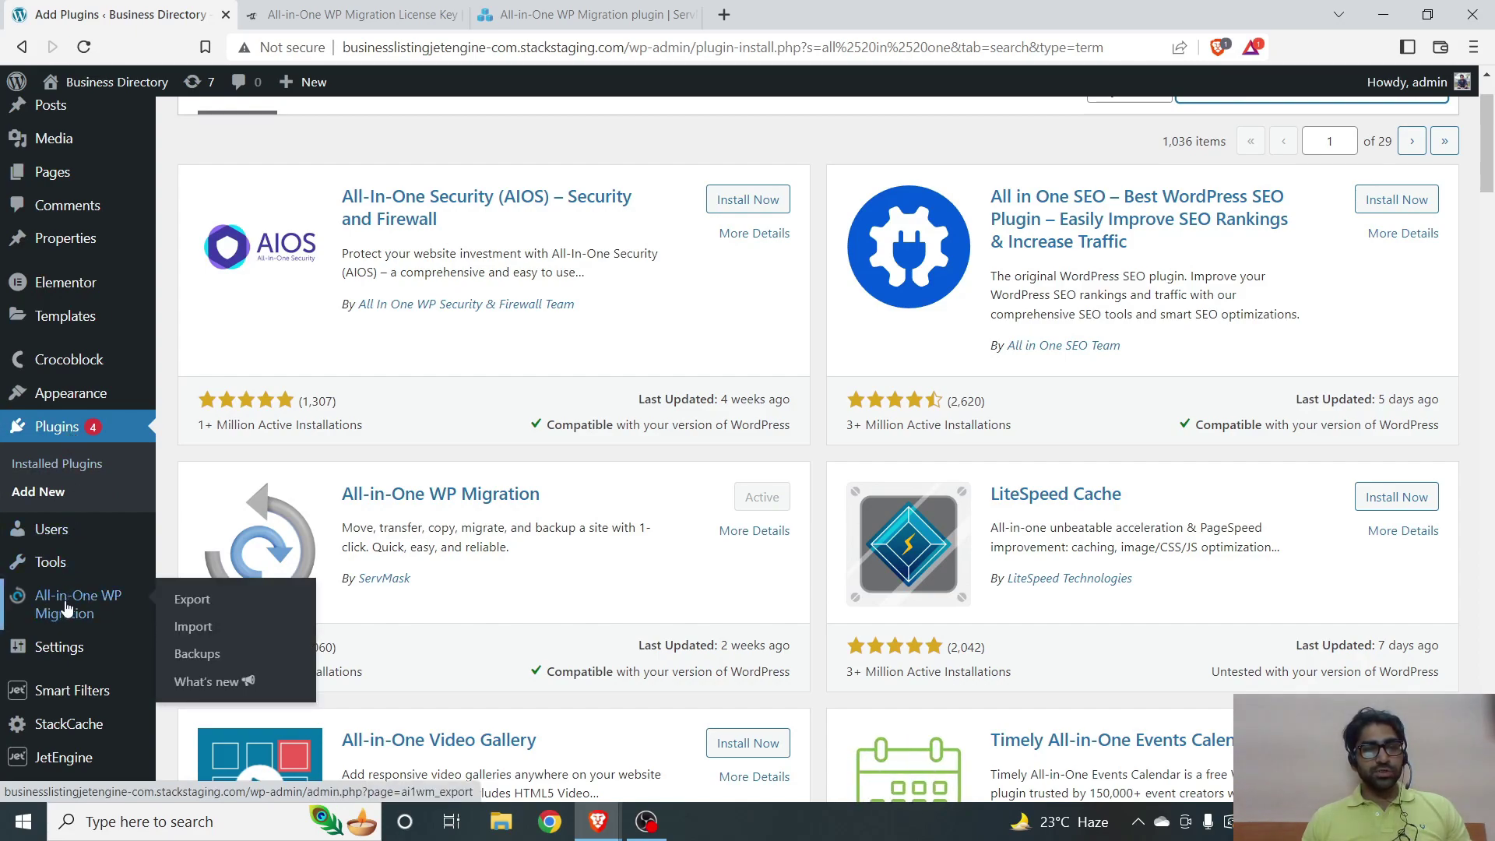
{"action": "left_click", "coordinate": [204, 602]}
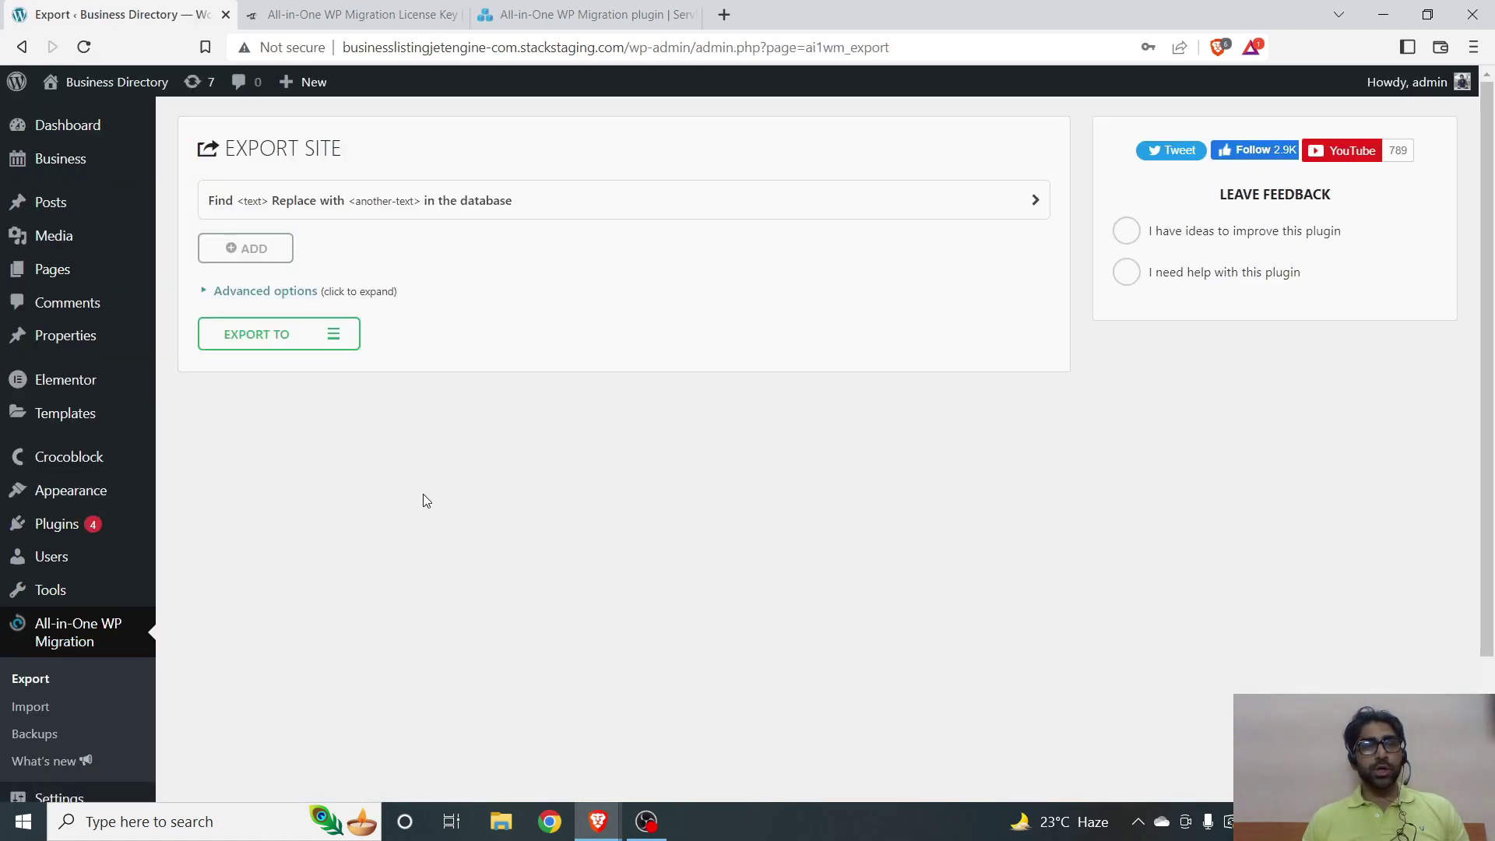
{"action": "left_click", "coordinate": [335, 343]}
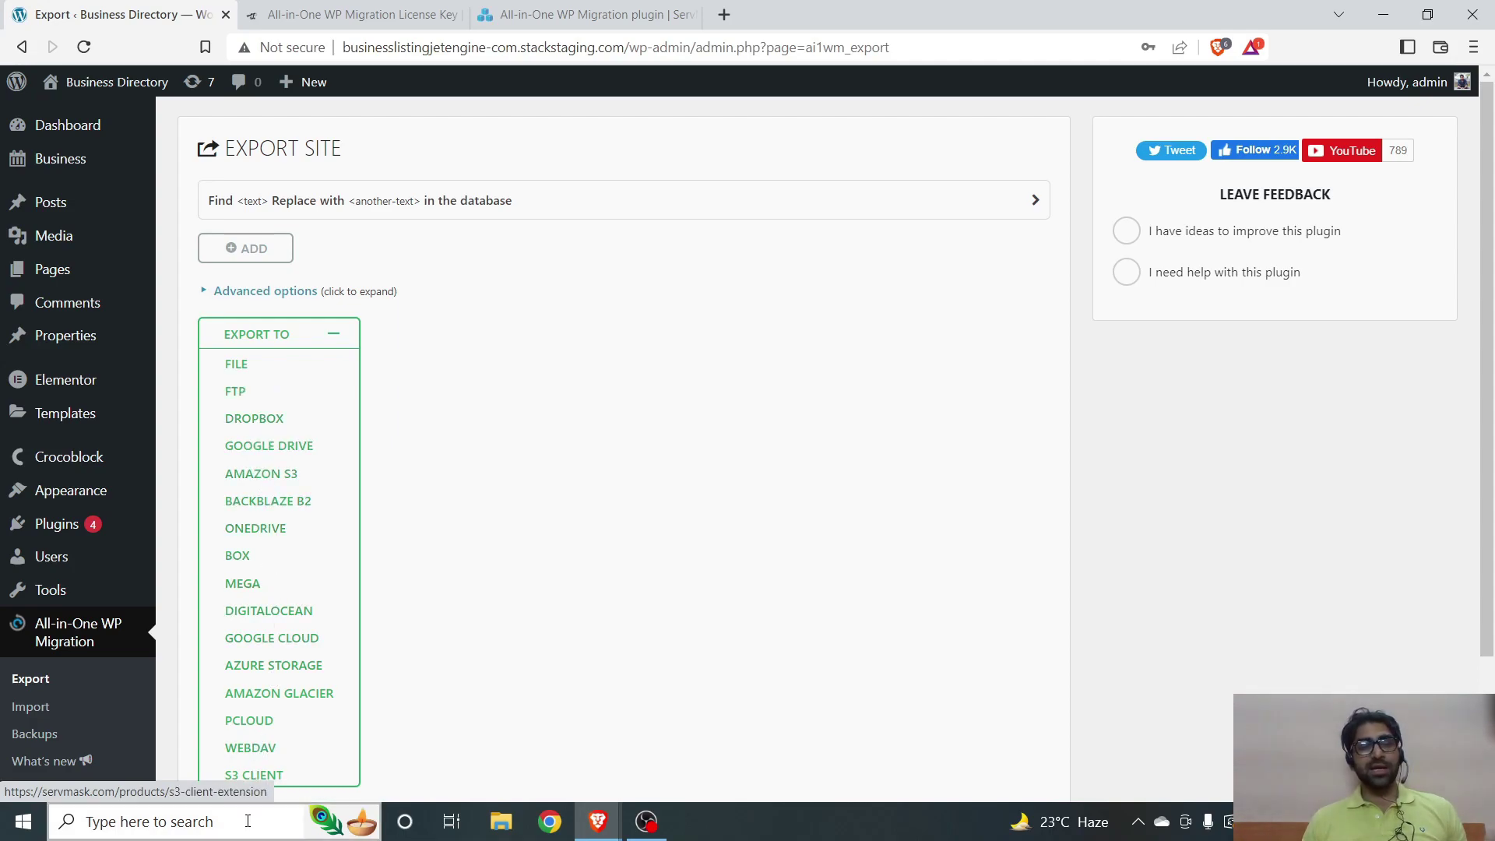
{"action": "scroll", "coordinate": [254, 395], "scroll_direction": "down", "scroll_amount": 1}
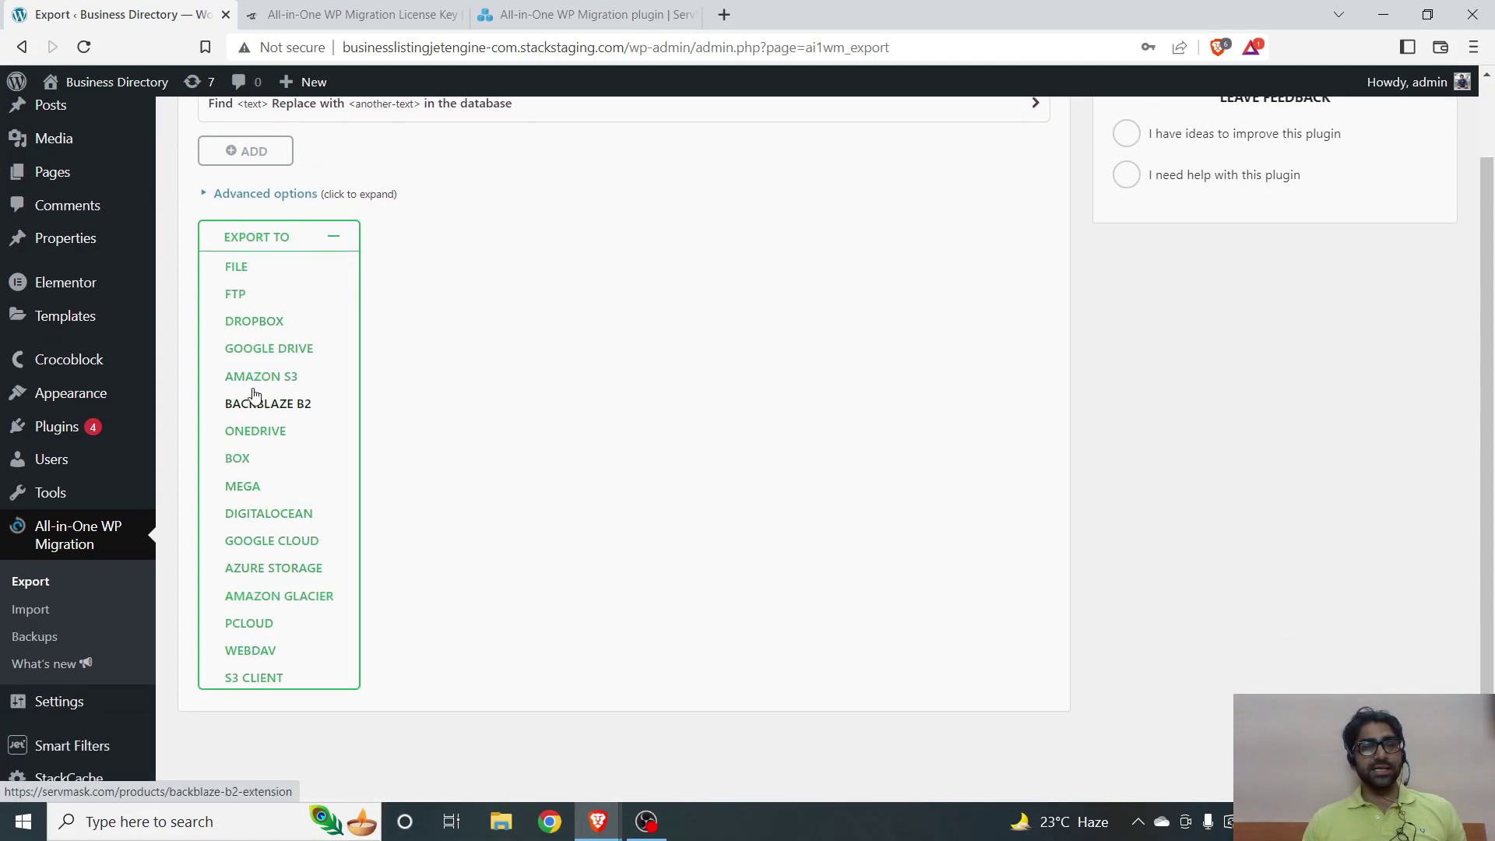
{"action": "left_click", "coordinate": [251, 270]}
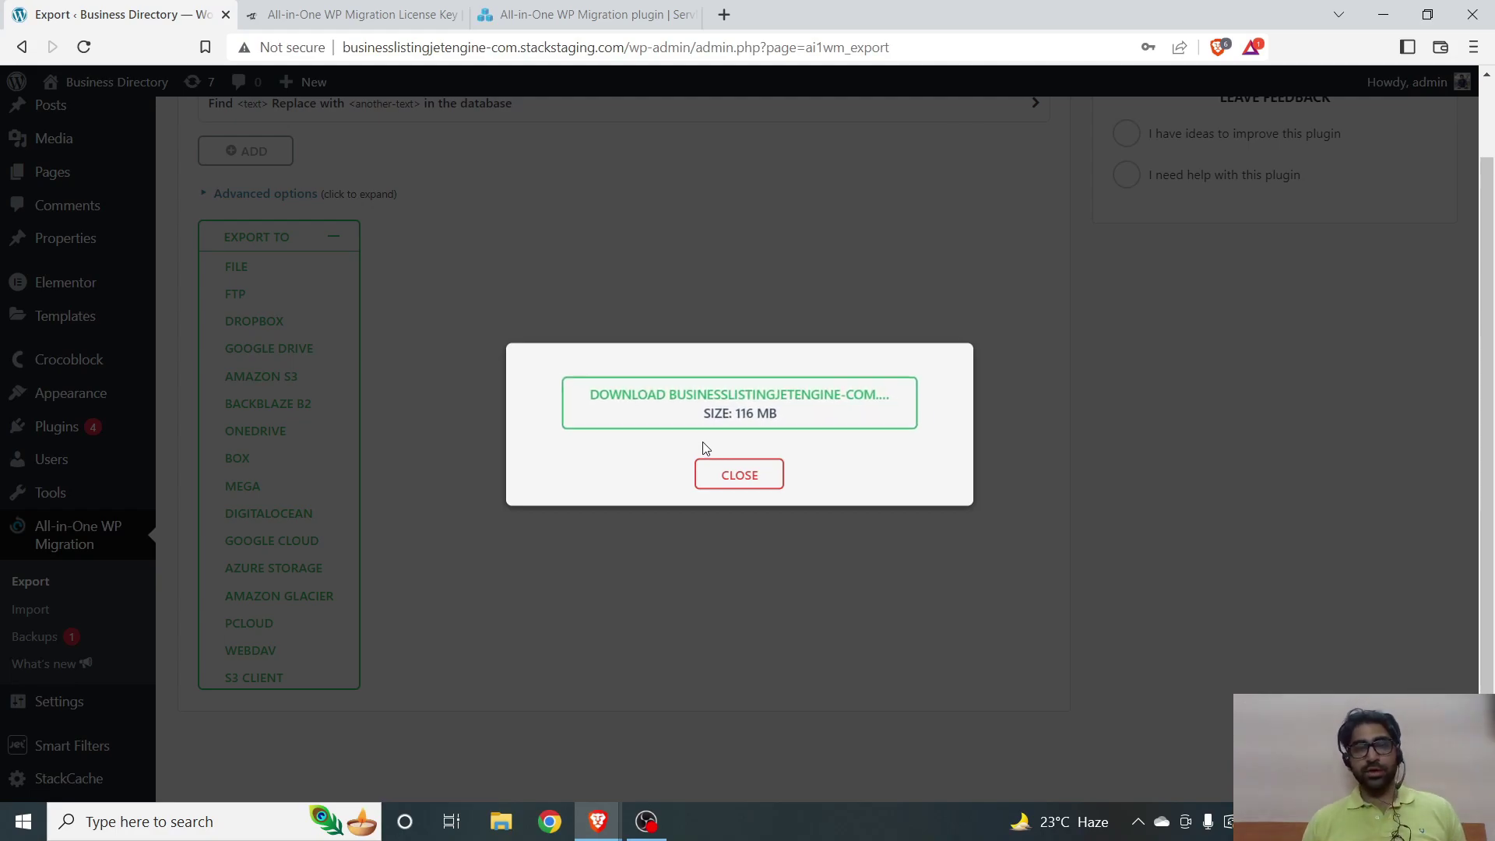
Step: Download the exported site backup into the Rough Ads folder under its suggested name and close the export dialog
{"action": "left_click", "coordinate": [698, 402]}
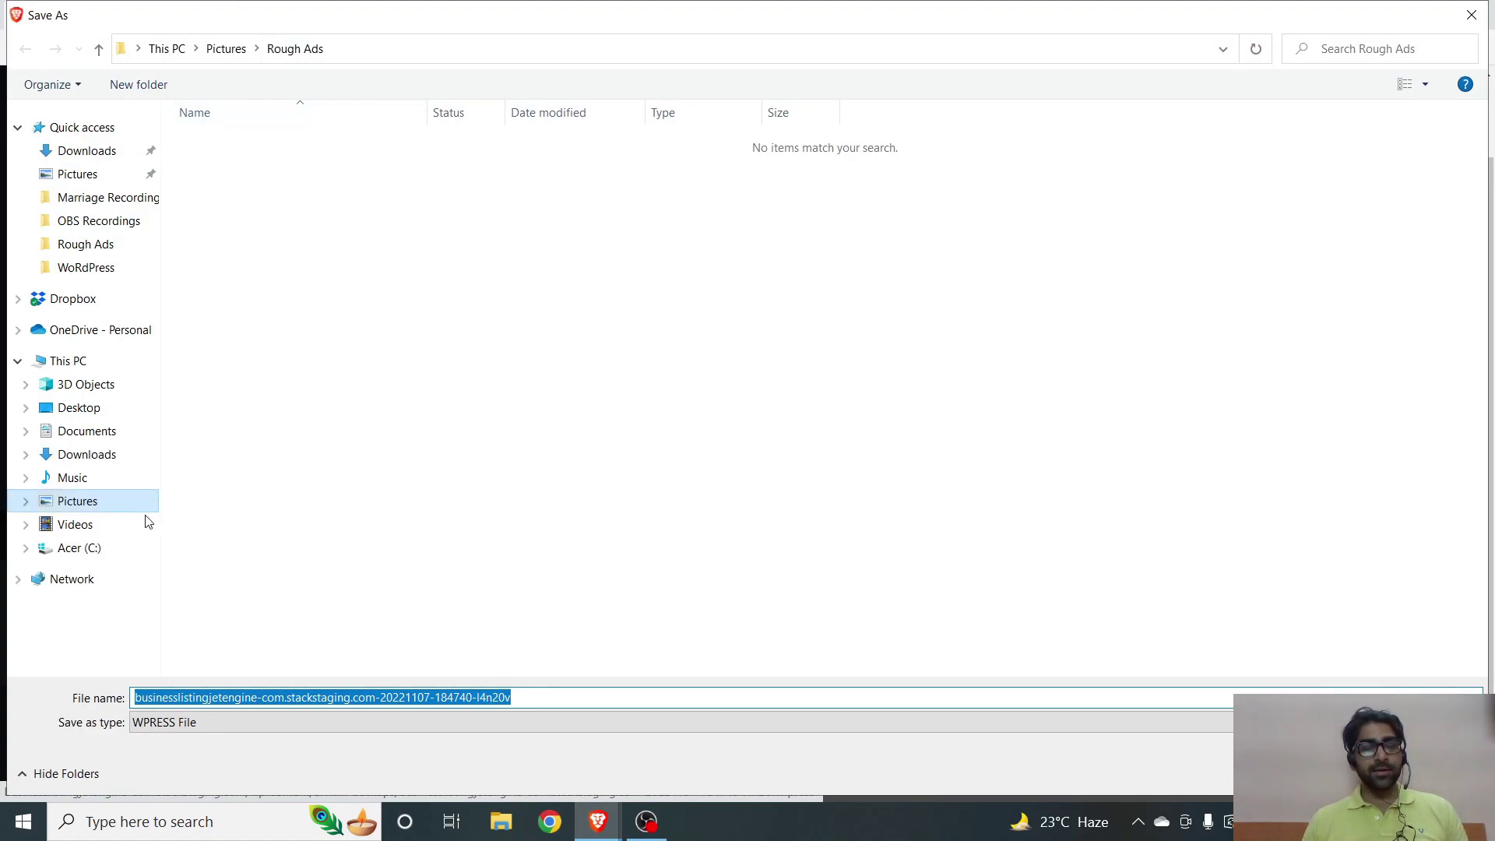
{"action": "key", "text": "Return"}
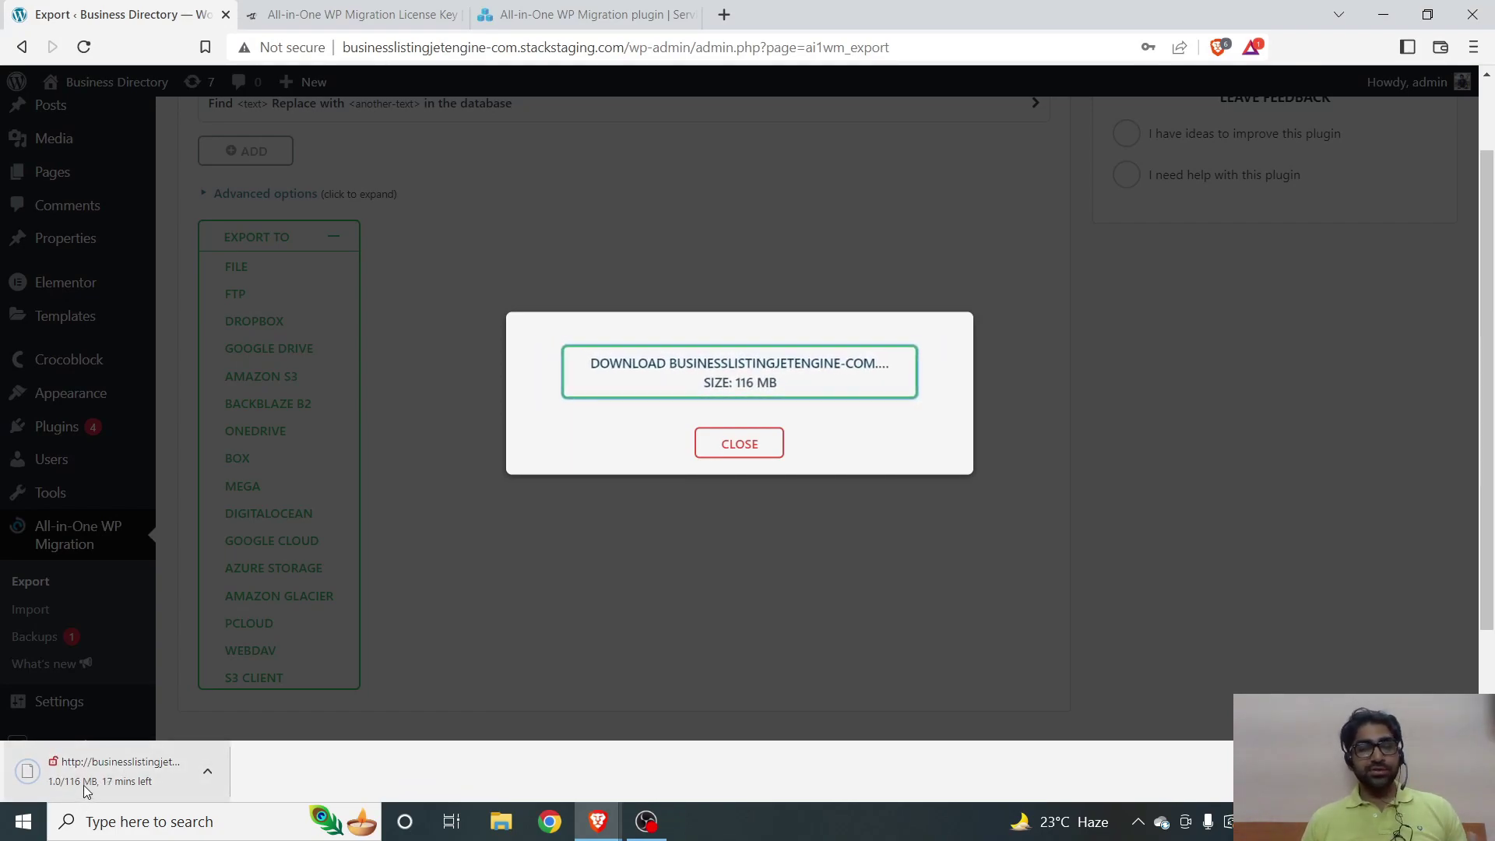
{"action": "left_click", "coordinate": [721, 447]}
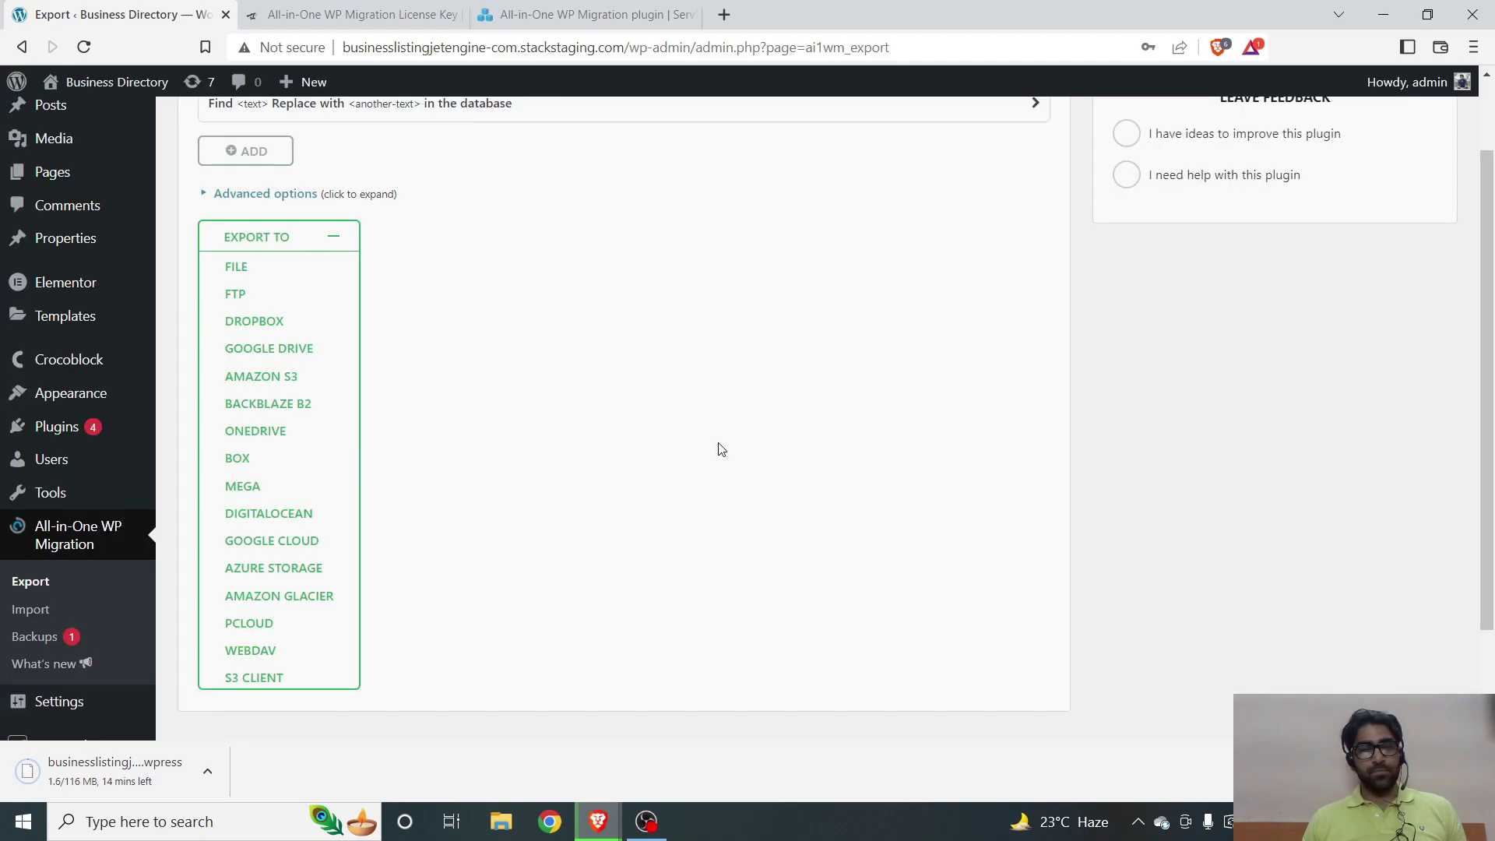
Step: Check the downloading backup file in its Rough Ads folder, then close the folder window and dismiss the browser's download bar
{"action": "left_click", "coordinate": [206, 768]}
{"action": "left_click", "coordinate": [220, 710]}
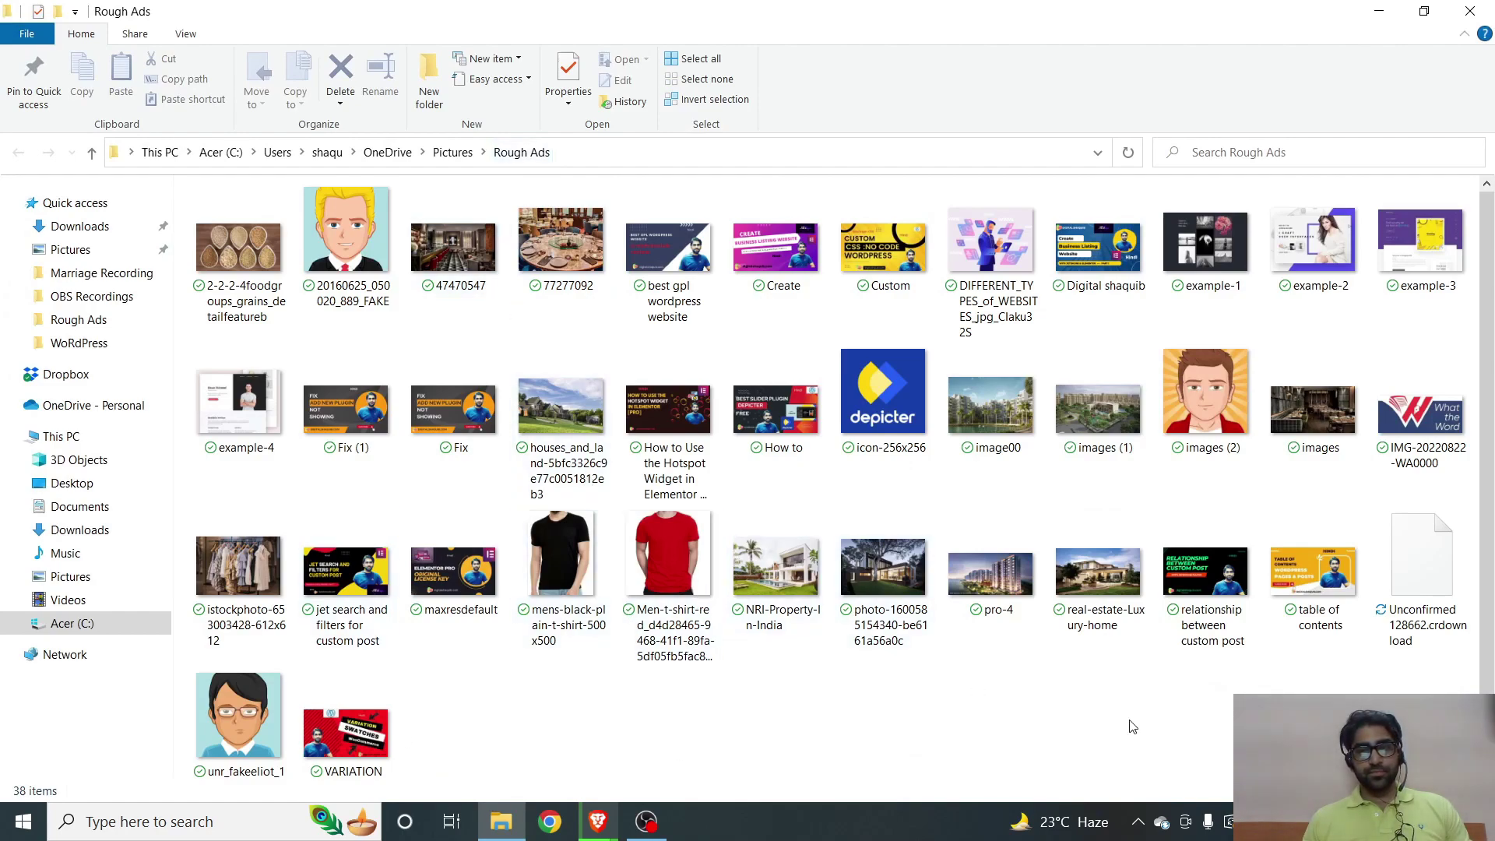
{"action": "left_click", "coordinate": [1400, 625]}
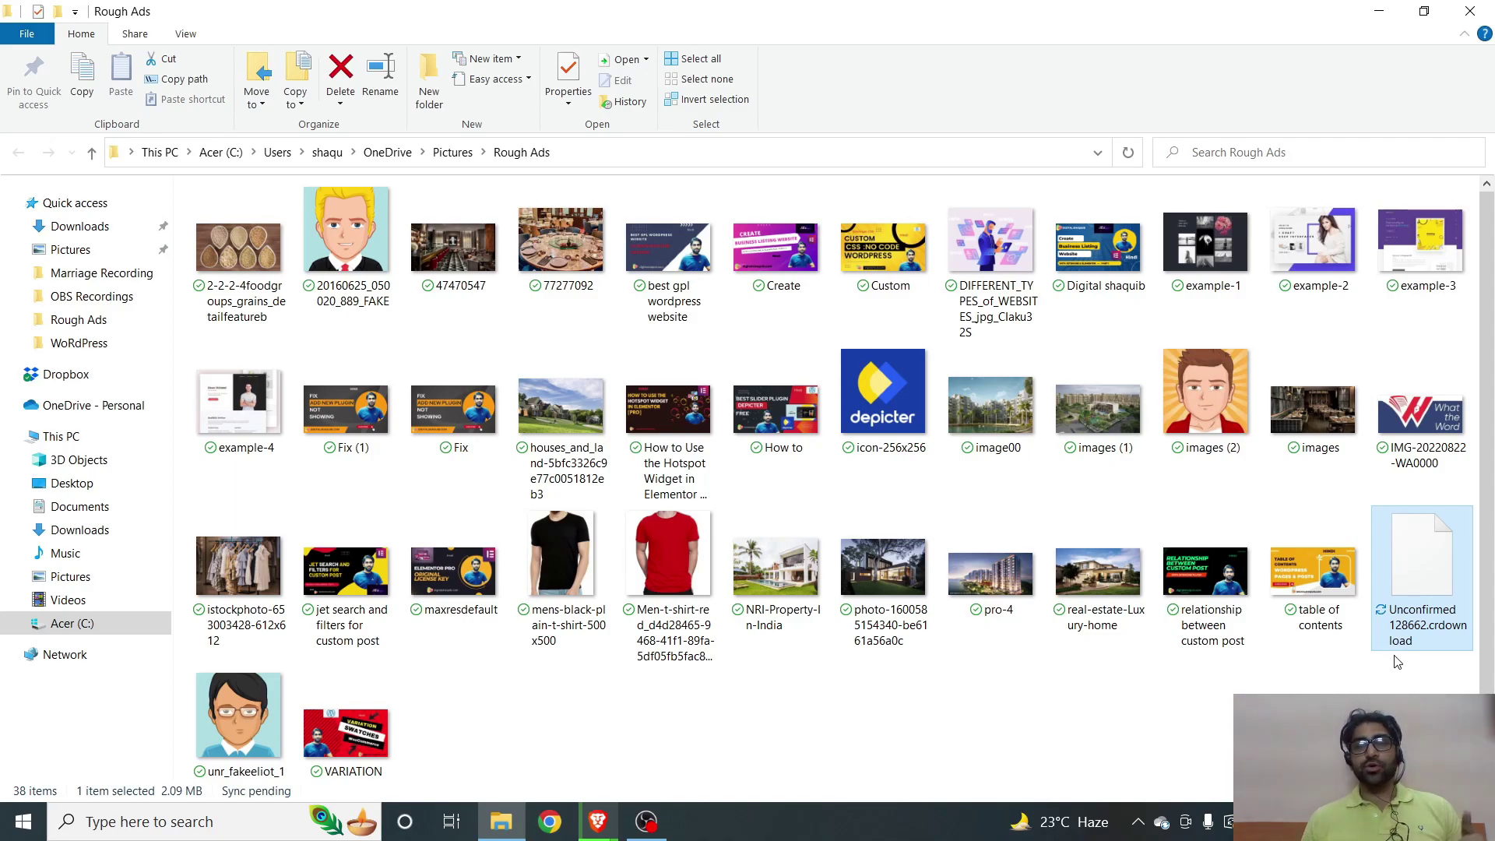
{"action": "left_click", "coordinate": [1470, 11]}
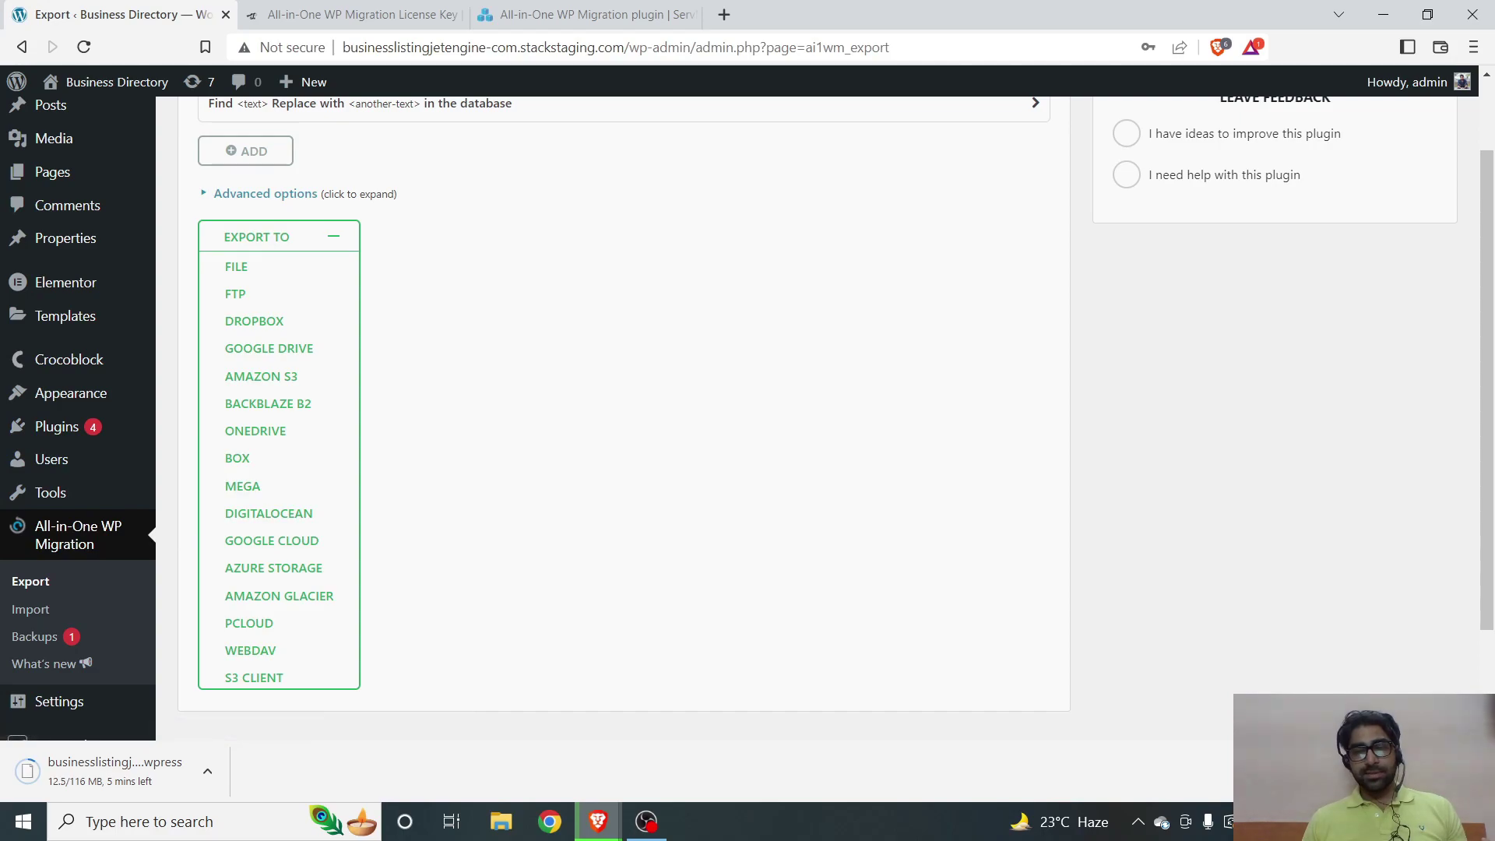
{"action": "left_click", "coordinate": [1476, 771]}
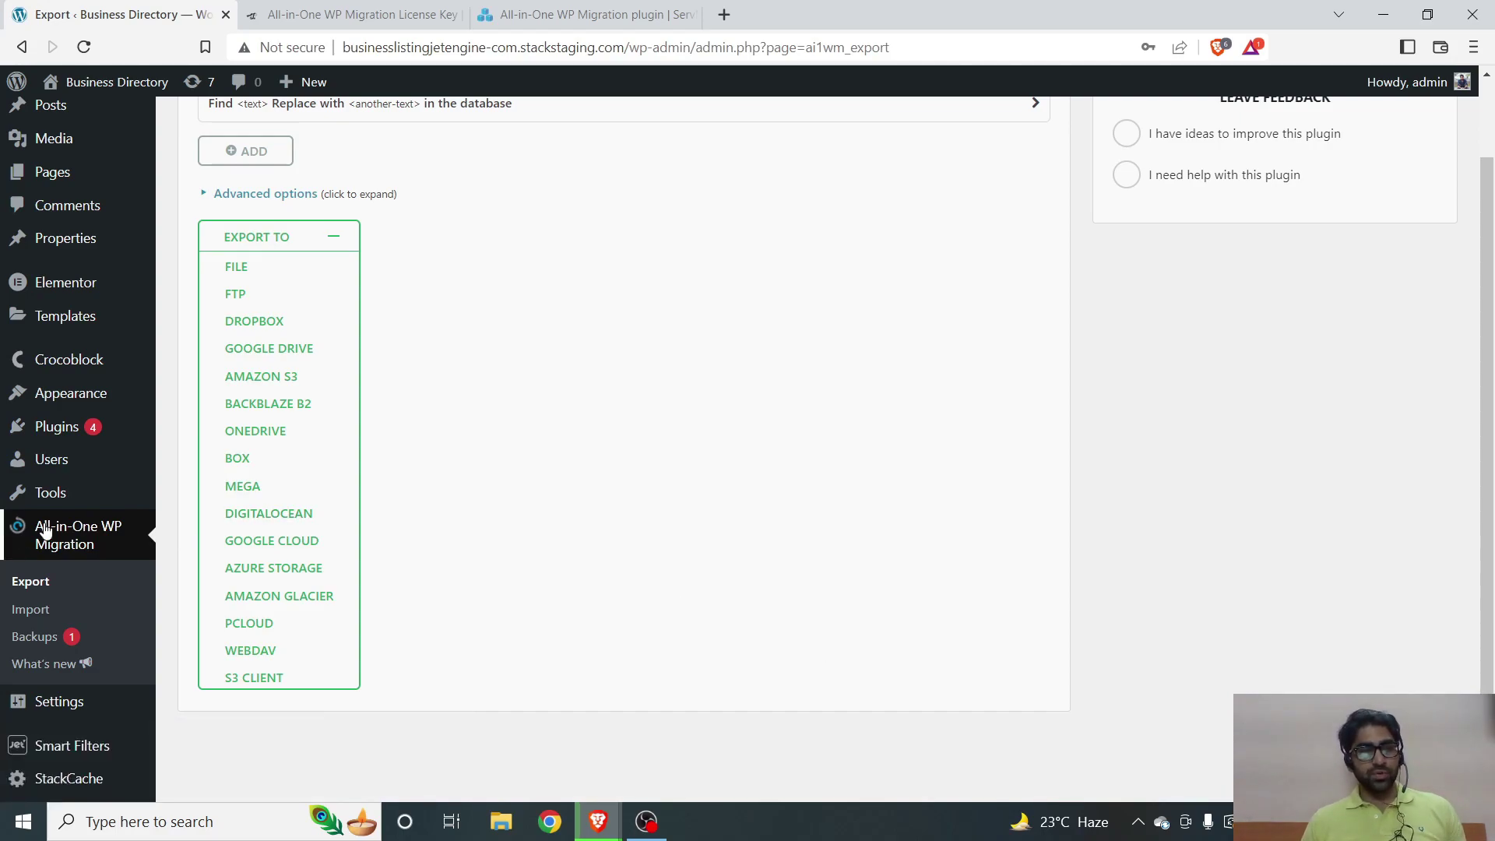
Step: Open All-in-One WP Migration's Import page and check the maximum upload file size
{"action": "left_click", "coordinate": [48, 611]}
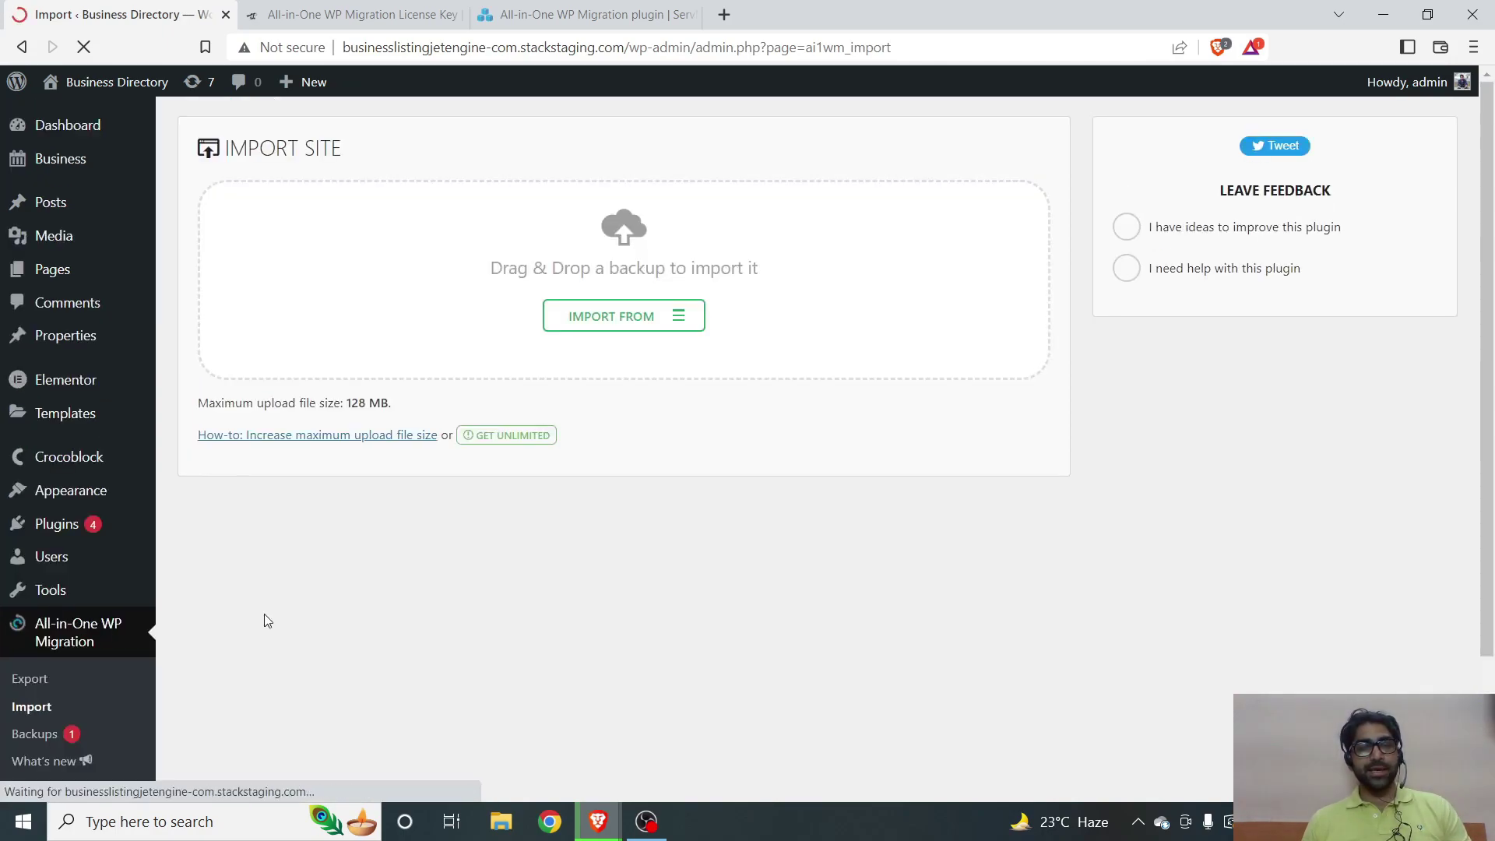
{"action": "left_click_drag", "start_coordinate": [225, 402], "coordinate": [512, 411]}
{"action": "left_click", "coordinate": [368, 402]}
{"action": "left_click_drag", "start_coordinate": [351, 402], "coordinate": [425, 408]}
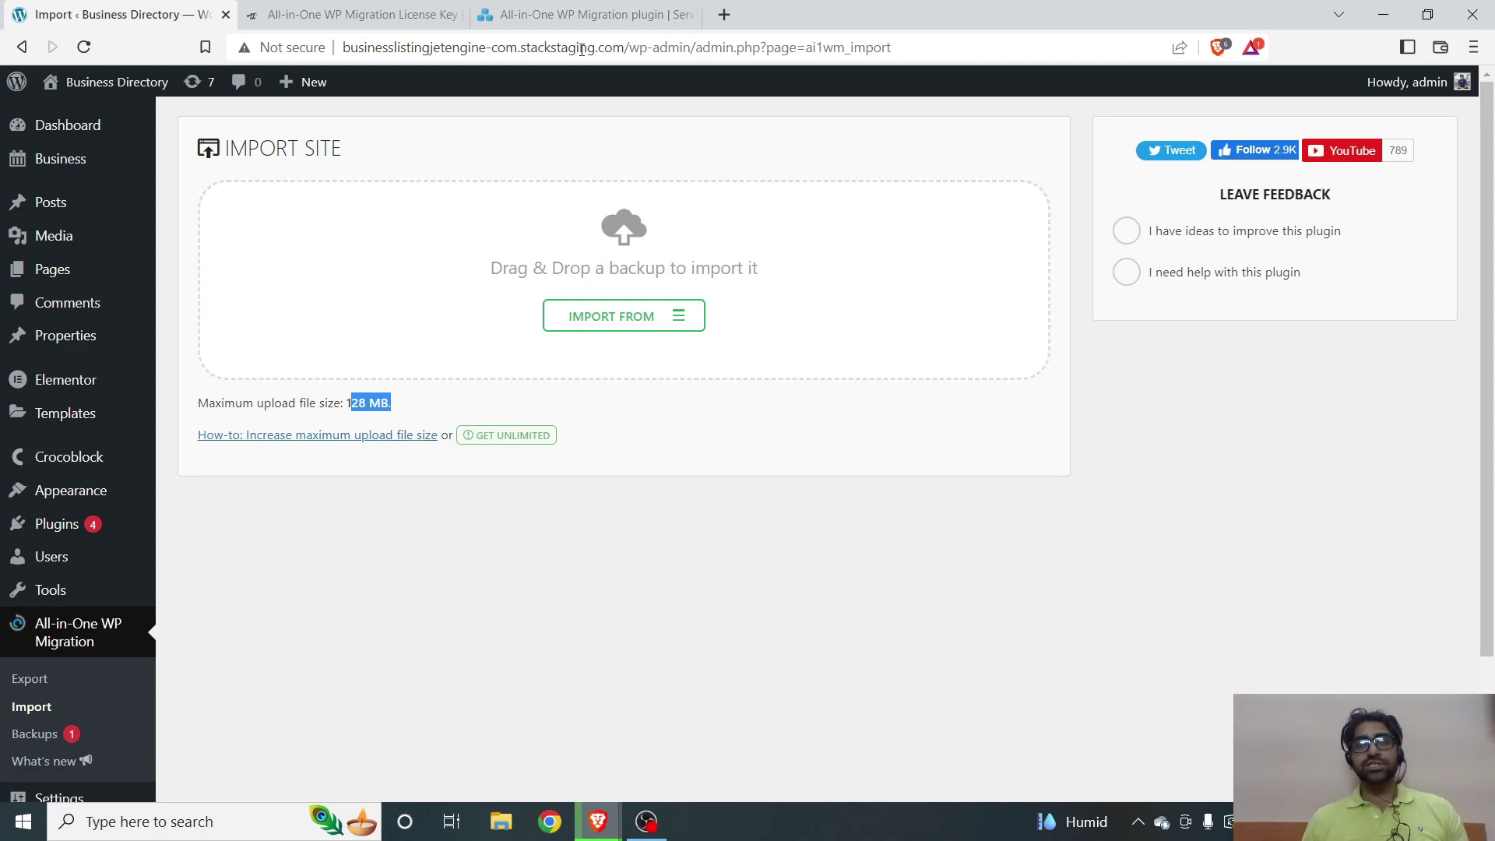
Step: Open the Unlimited Extension from ServMask's product list and review its licence price and features
{"action": "left_click", "coordinate": [584, 14]}
{"action": "scroll", "coordinate": [876, 341], "scroll_direction": "down", "scroll_amount": 5}
{"action": "scroll", "coordinate": [899, 149], "scroll_direction": "up", "scroll_amount": 2}
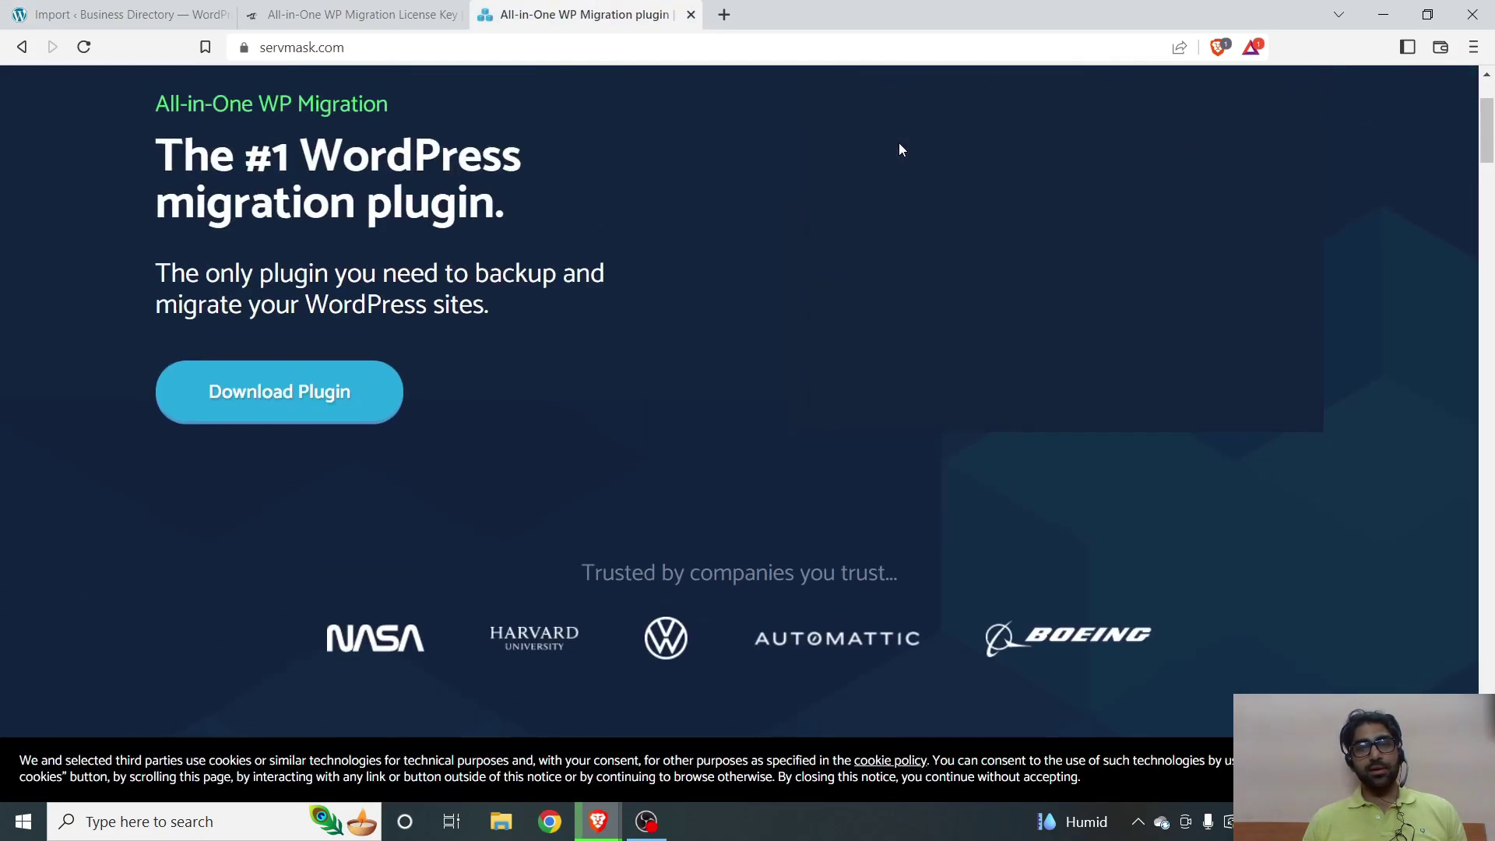
{"action": "scroll", "coordinate": [903, 144], "scroll_direction": "up", "scroll_amount": 3}
{"action": "left_click", "coordinate": [921, 110]}
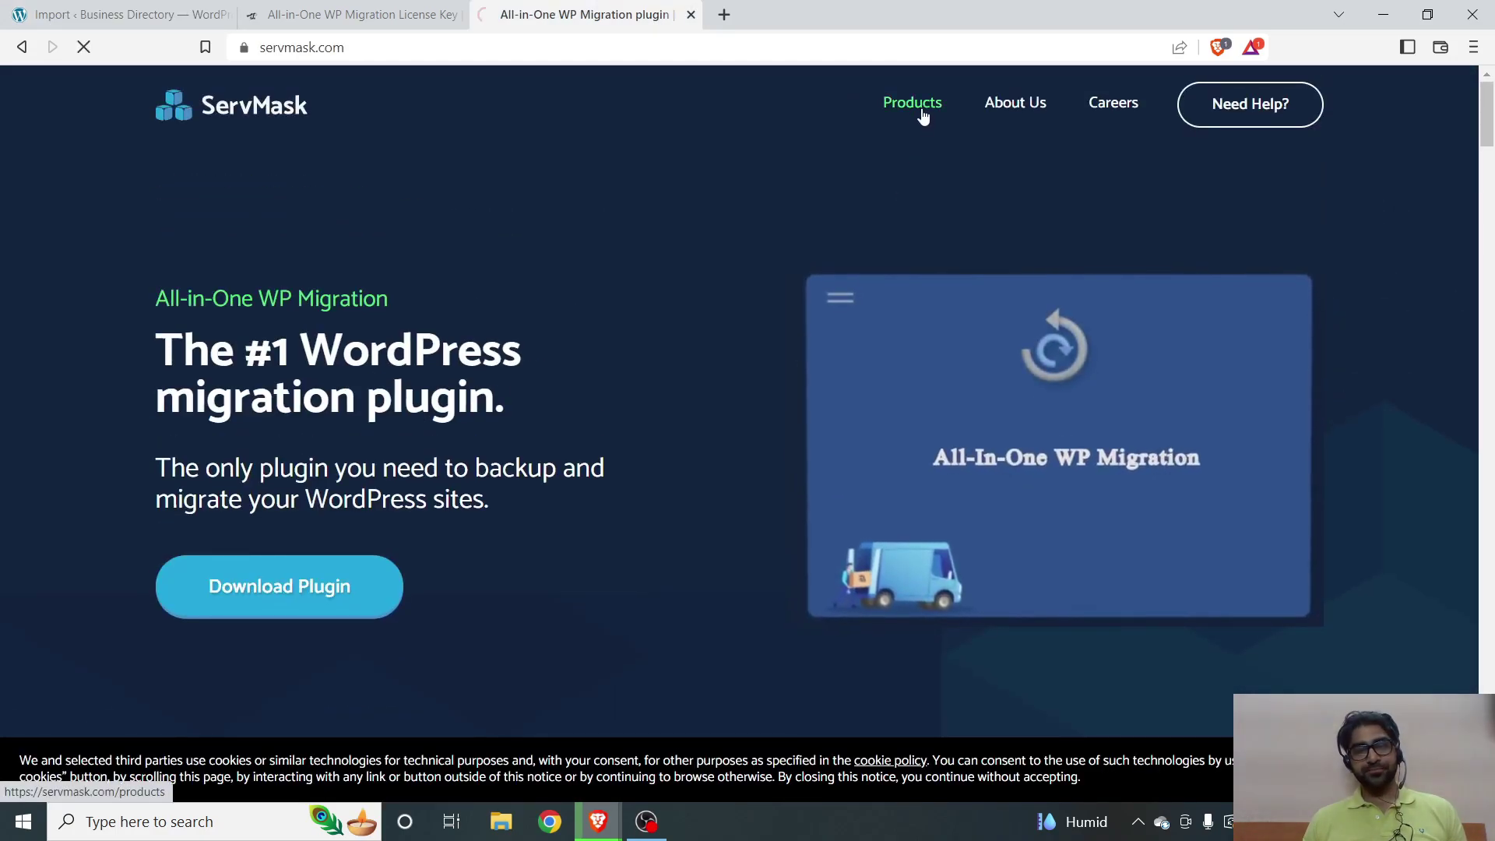
{"action": "scroll", "coordinate": [670, 304], "scroll_direction": "down", "scroll_amount": 3}
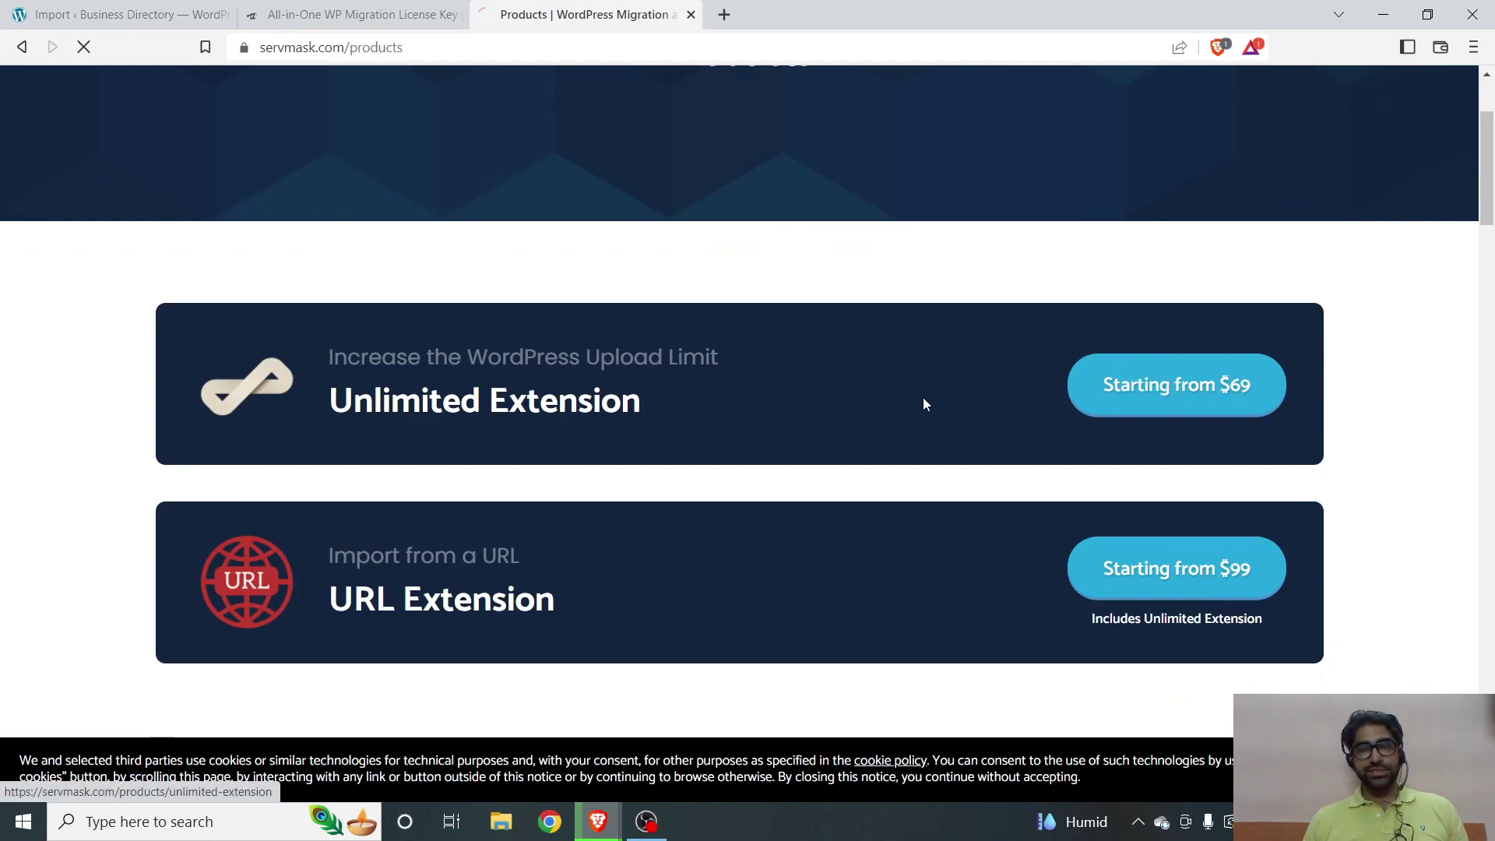
{"action": "left_click", "coordinate": [967, 398]}
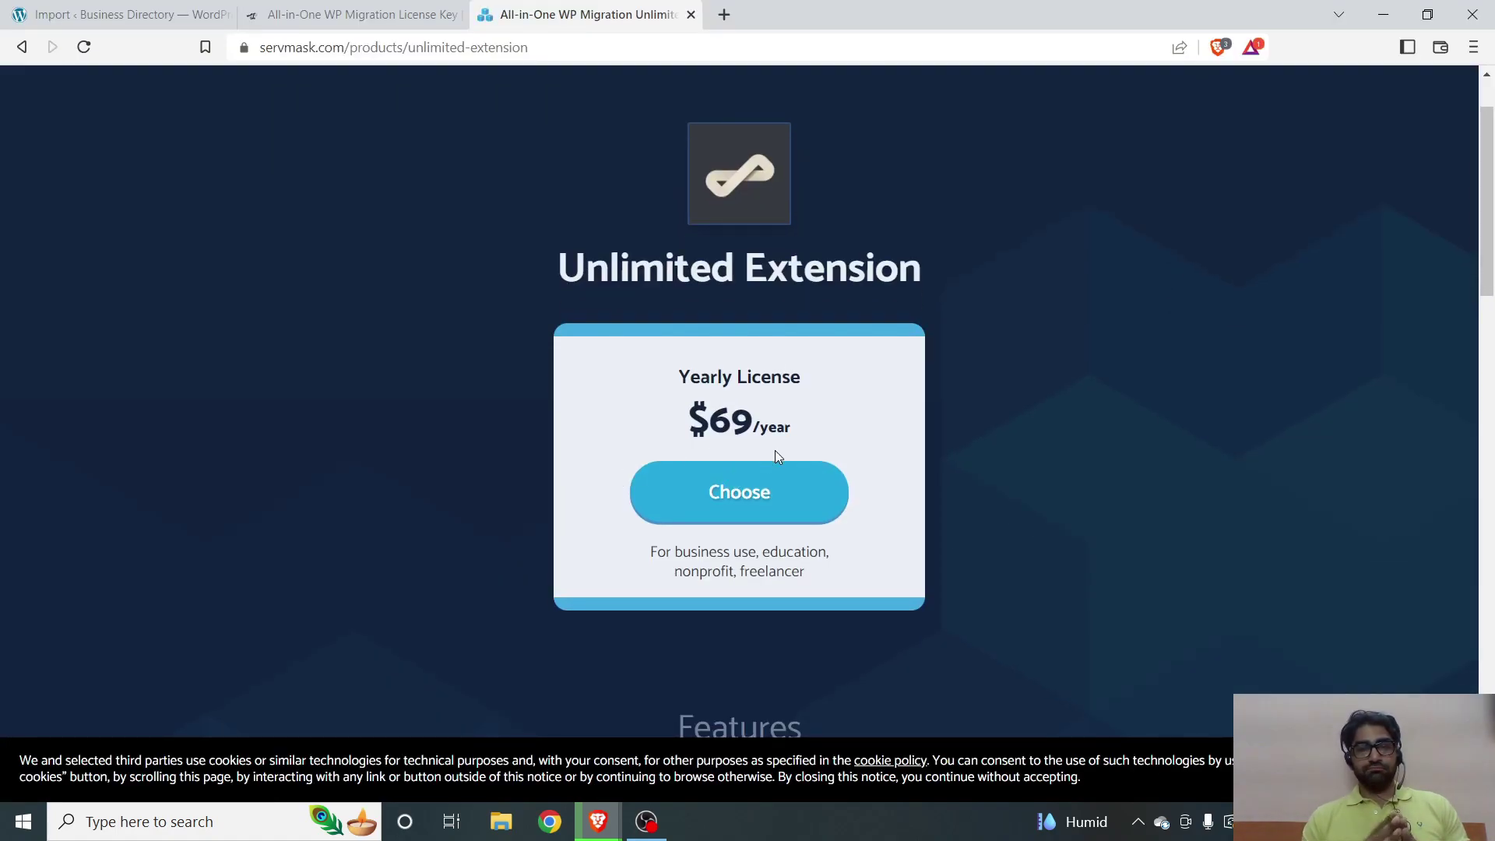
{"action": "scroll", "coordinate": [752, 425], "scroll_direction": "down", "scroll_amount": 5}
{"action": "scroll", "coordinate": [750, 417], "scroll_direction": "up", "scroll_amount": 4}
{"action": "scroll", "coordinate": [750, 411], "scroll_direction": "up", "scroll_amount": 3}
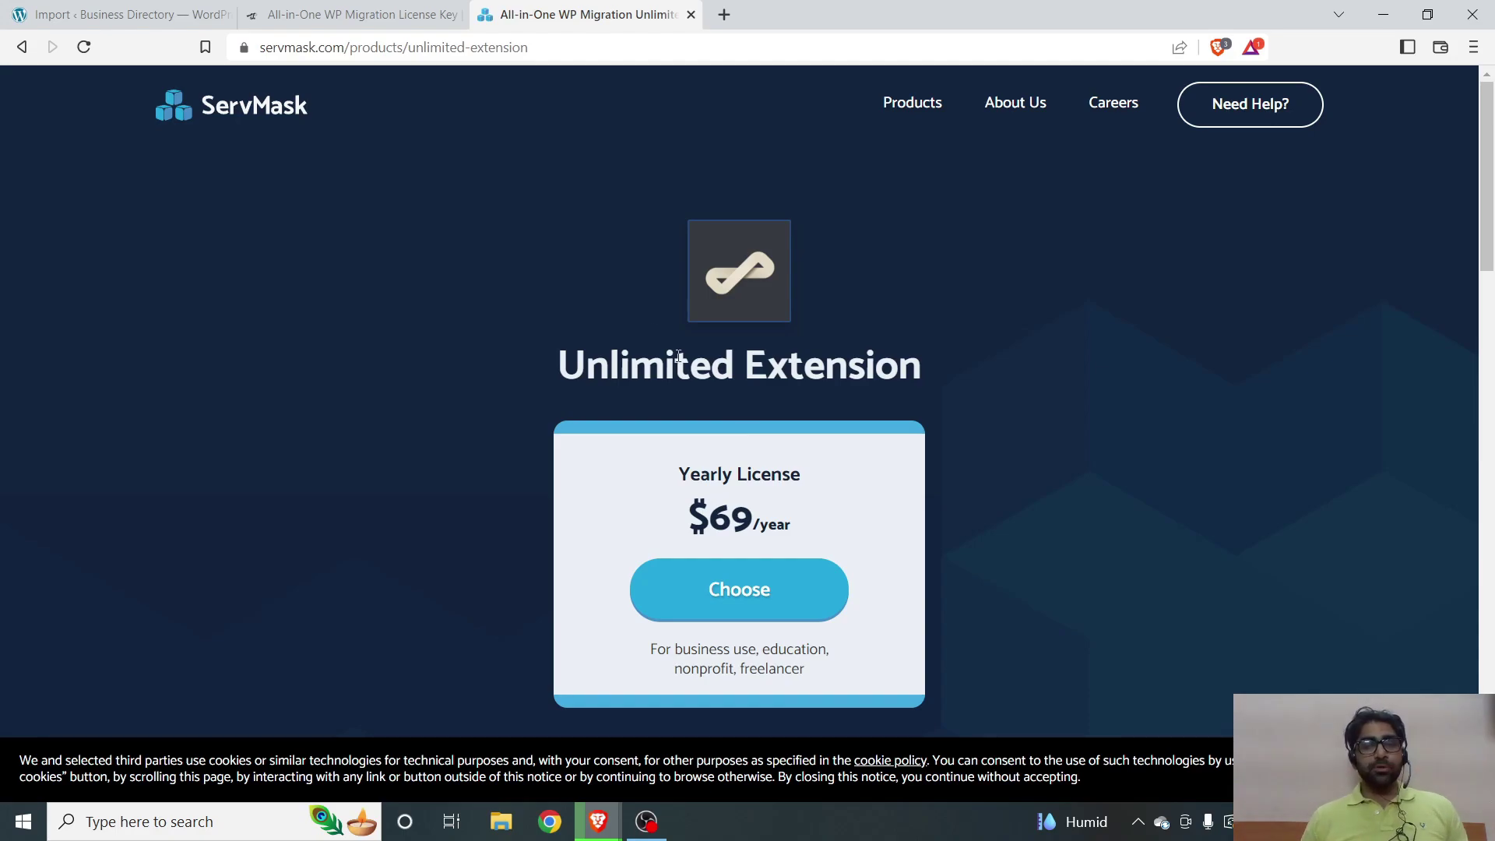
Step: Review the title, price and purchase details of the All-in-One WP Migration License Key product on the WordPress Guru shop
{"action": "left_click", "coordinate": [358, 14]}
{"action": "scroll", "coordinate": [790, 366], "scroll_direction": "down", "scroll_amount": 3}
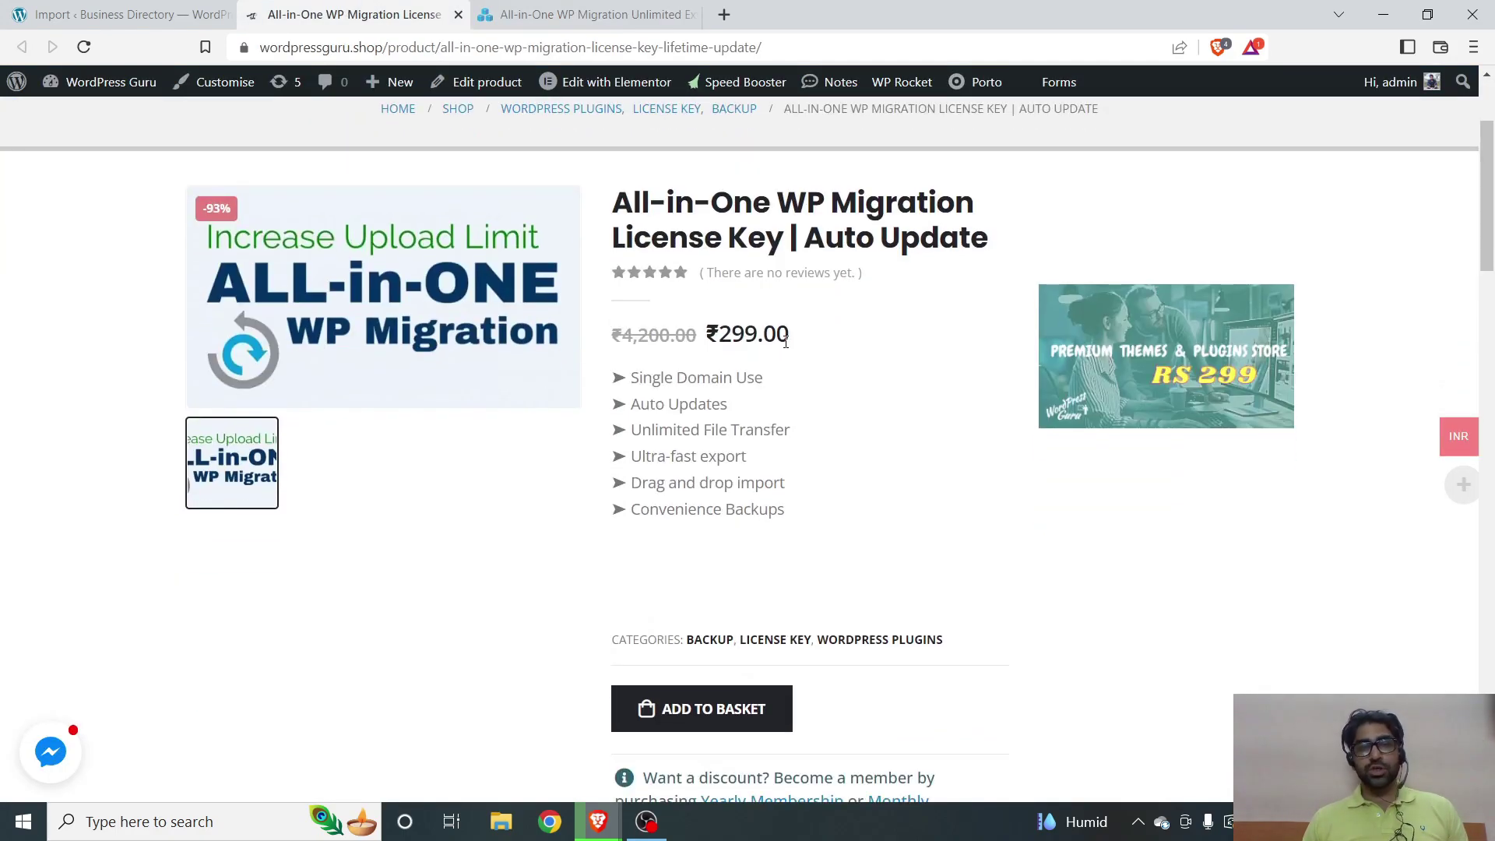
{"action": "scroll", "coordinate": [662, 327], "scroll_direction": "up", "scroll_amount": 1}
{"action": "left_click_drag", "start_coordinate": [626, 291], "coordinate": [992, 337]}
{"action": "left_click", "coordinate": [992, 337]}
{"action": "triple_click", "coordinate": [936, 330]}
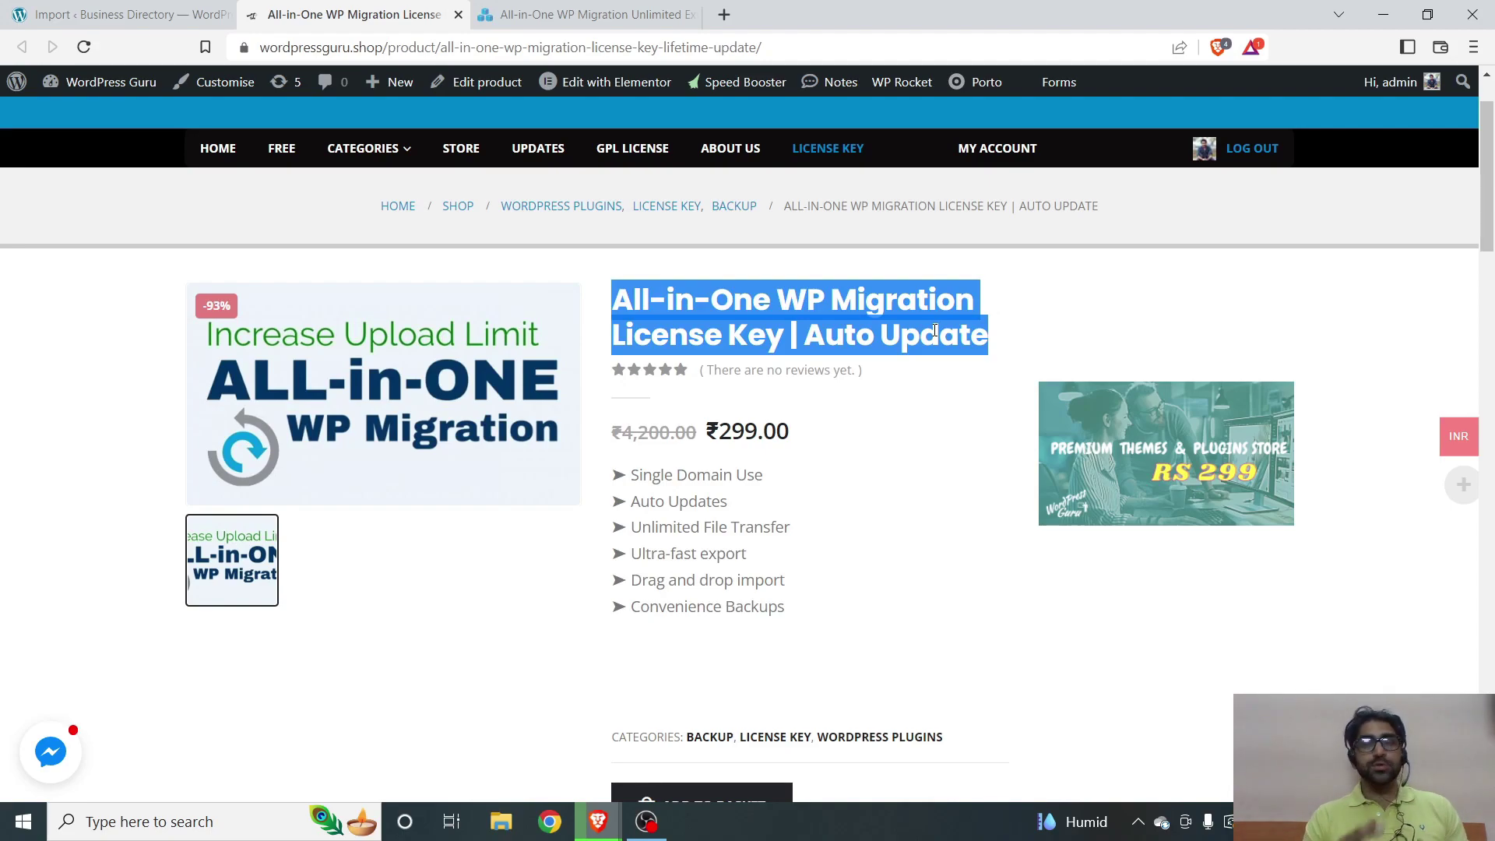
{"action": "scroll", "coordinate": [841, 377], "scroll_direction": "down", "scroll_amount": 3}
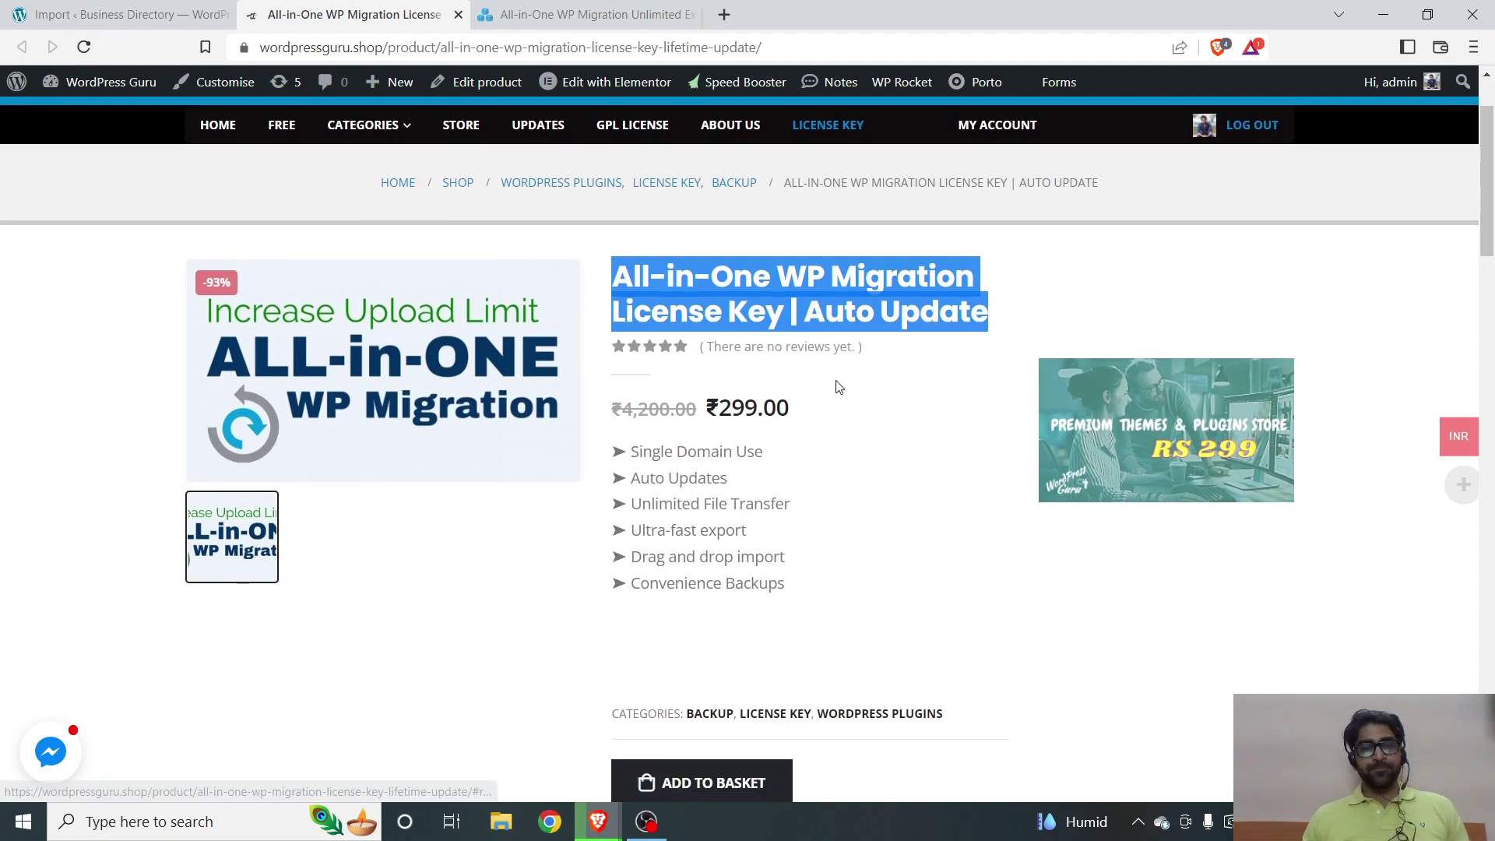
{"action": "scroll", "coordinate": [684, 611], "scroll_direction": "up", "scroll_amount": 4}
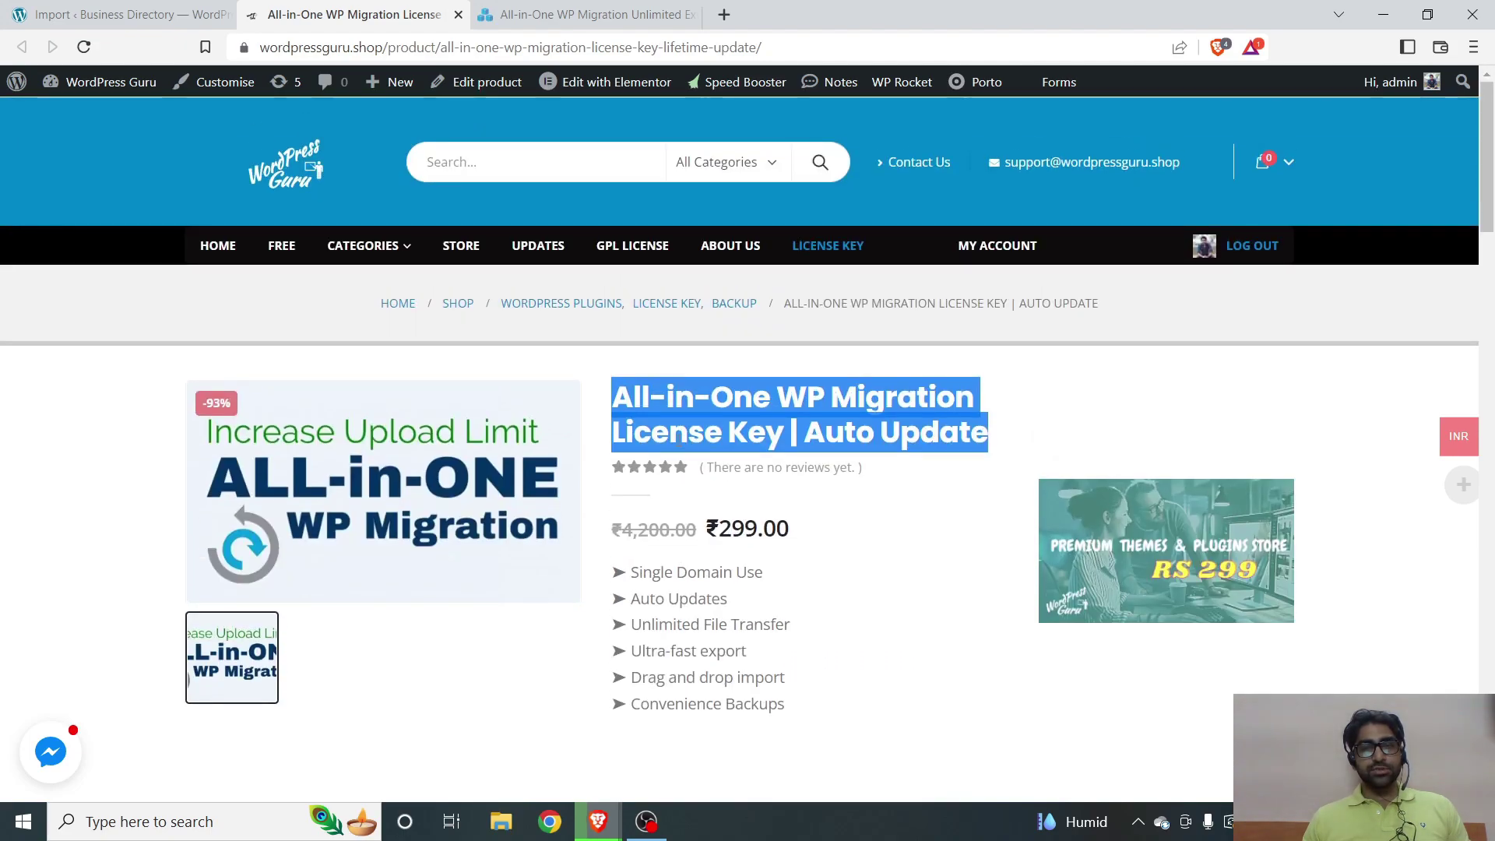
{"action": "scroll", "coordinate": [885, 514], "scroll_direction": "down", "scroll_amount": 8}
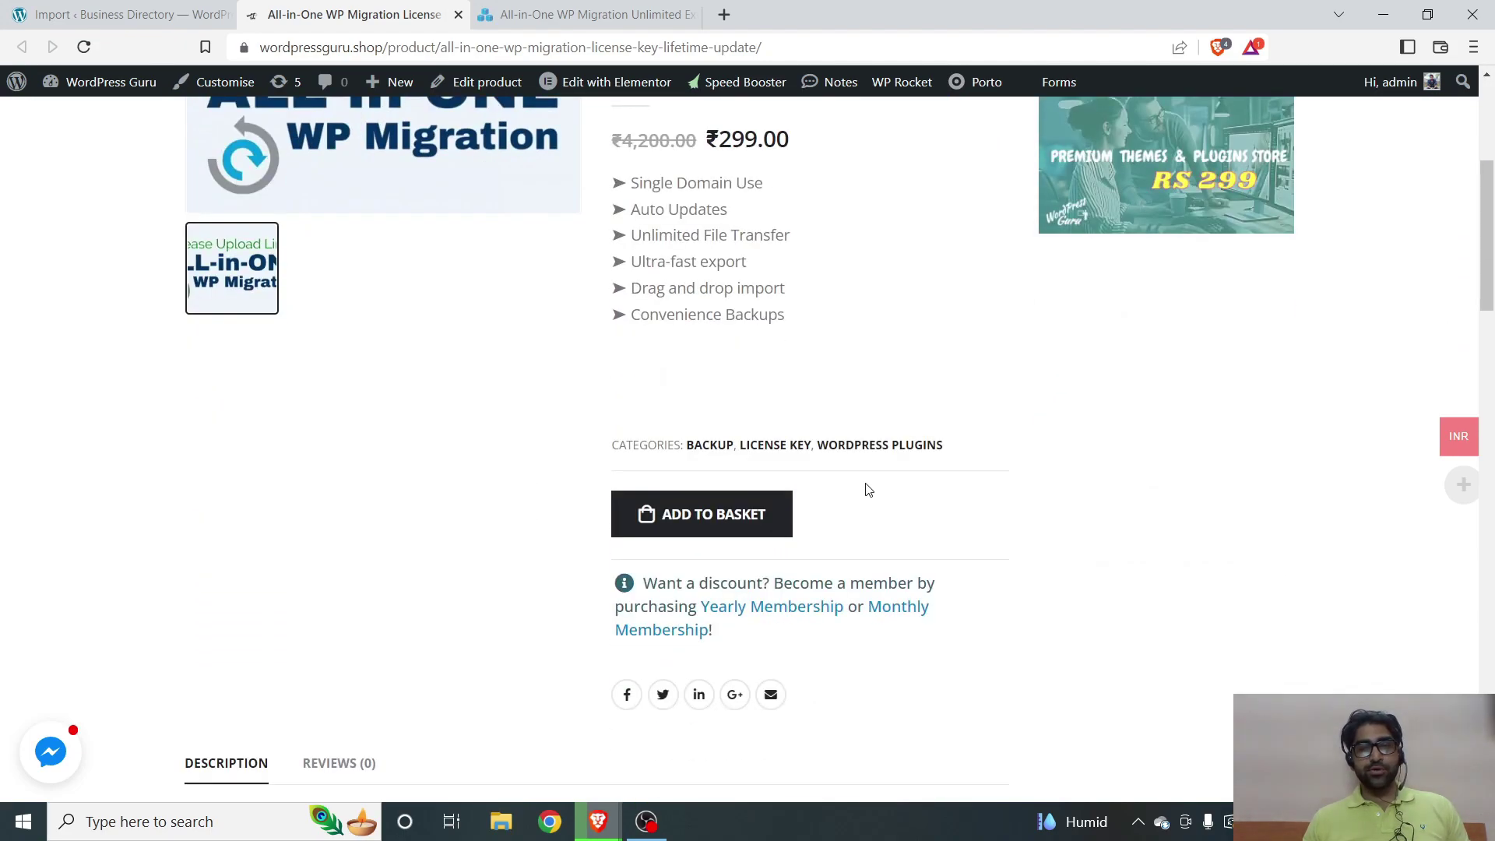
{"action": "scroll", "coordinate": [866, 485], "scroll_direction": "up", "scroll_amount": 1}
Step: Check the extension archive in the shared WordPress Guru OneDrive folder, then return to the Business Directory site's Import page
{"action": "mouse_move", "coordinate": [598, 819]}
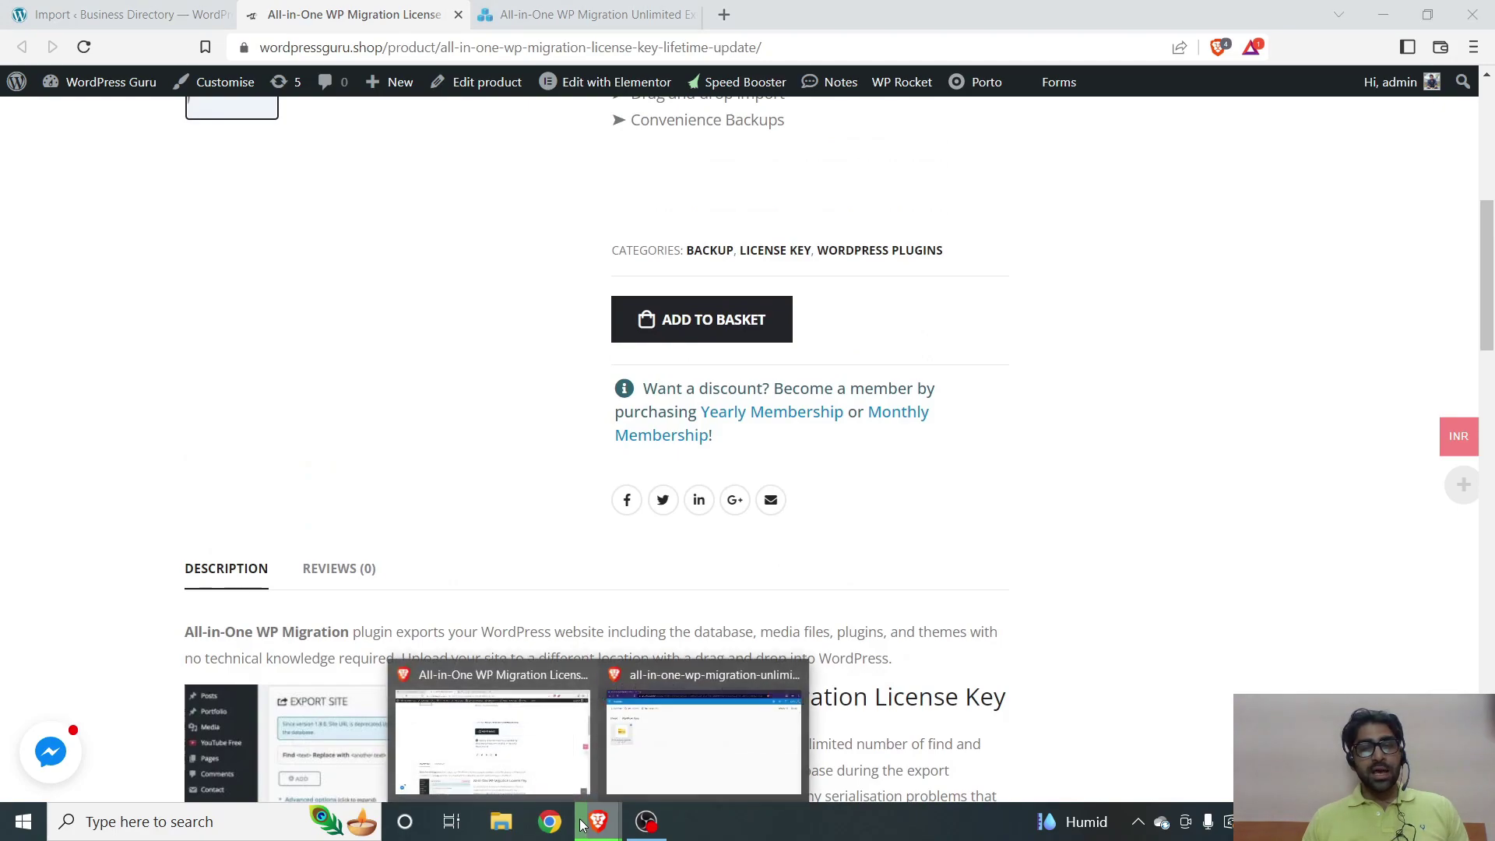
{"action": "left_click", "coordinate": [644, 755]}
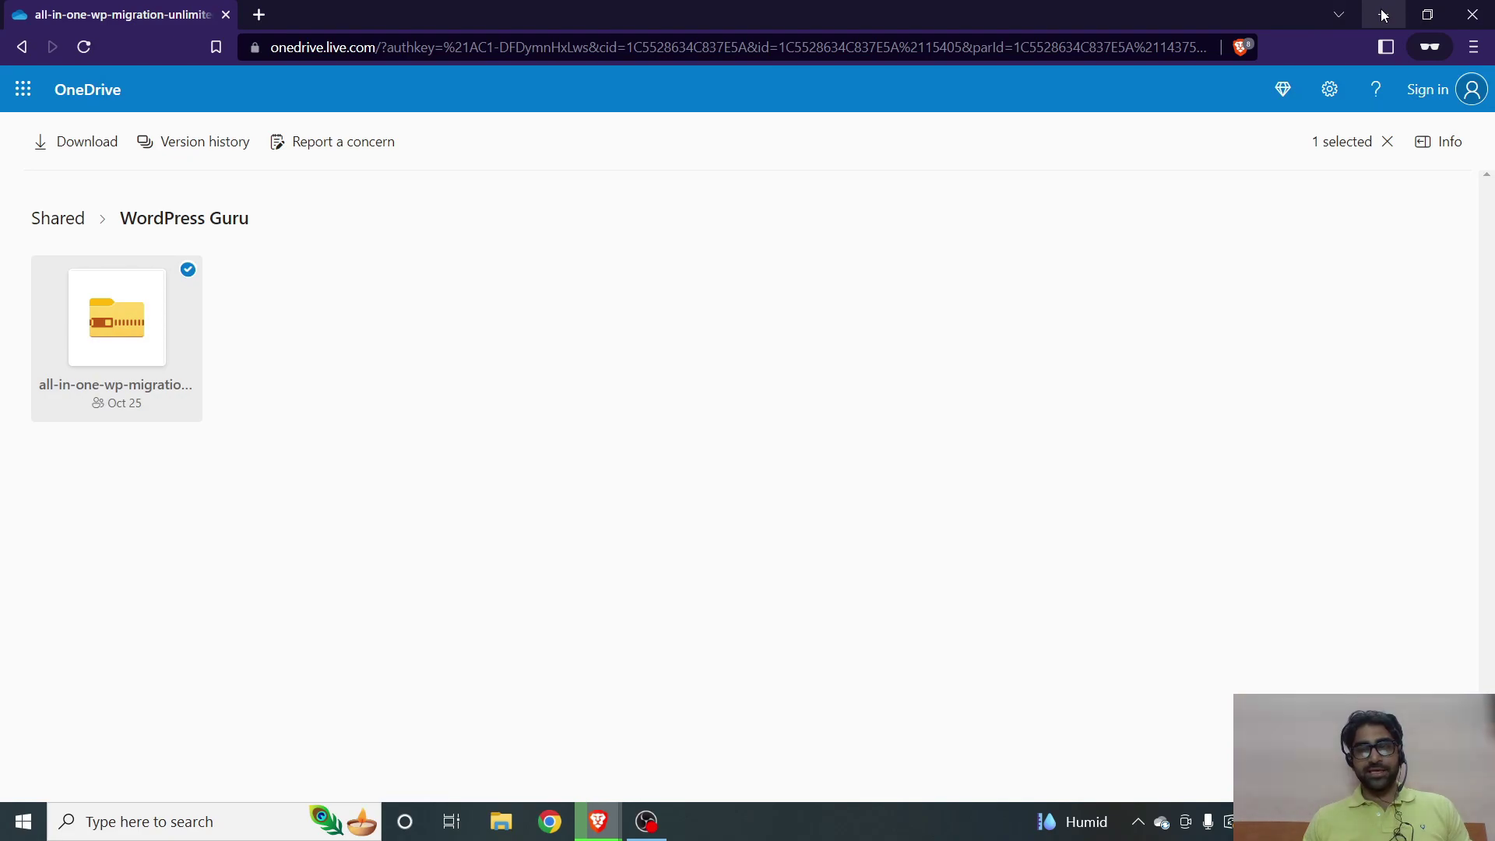
{"action": "left_click", "coordinate": [1472, 14]}
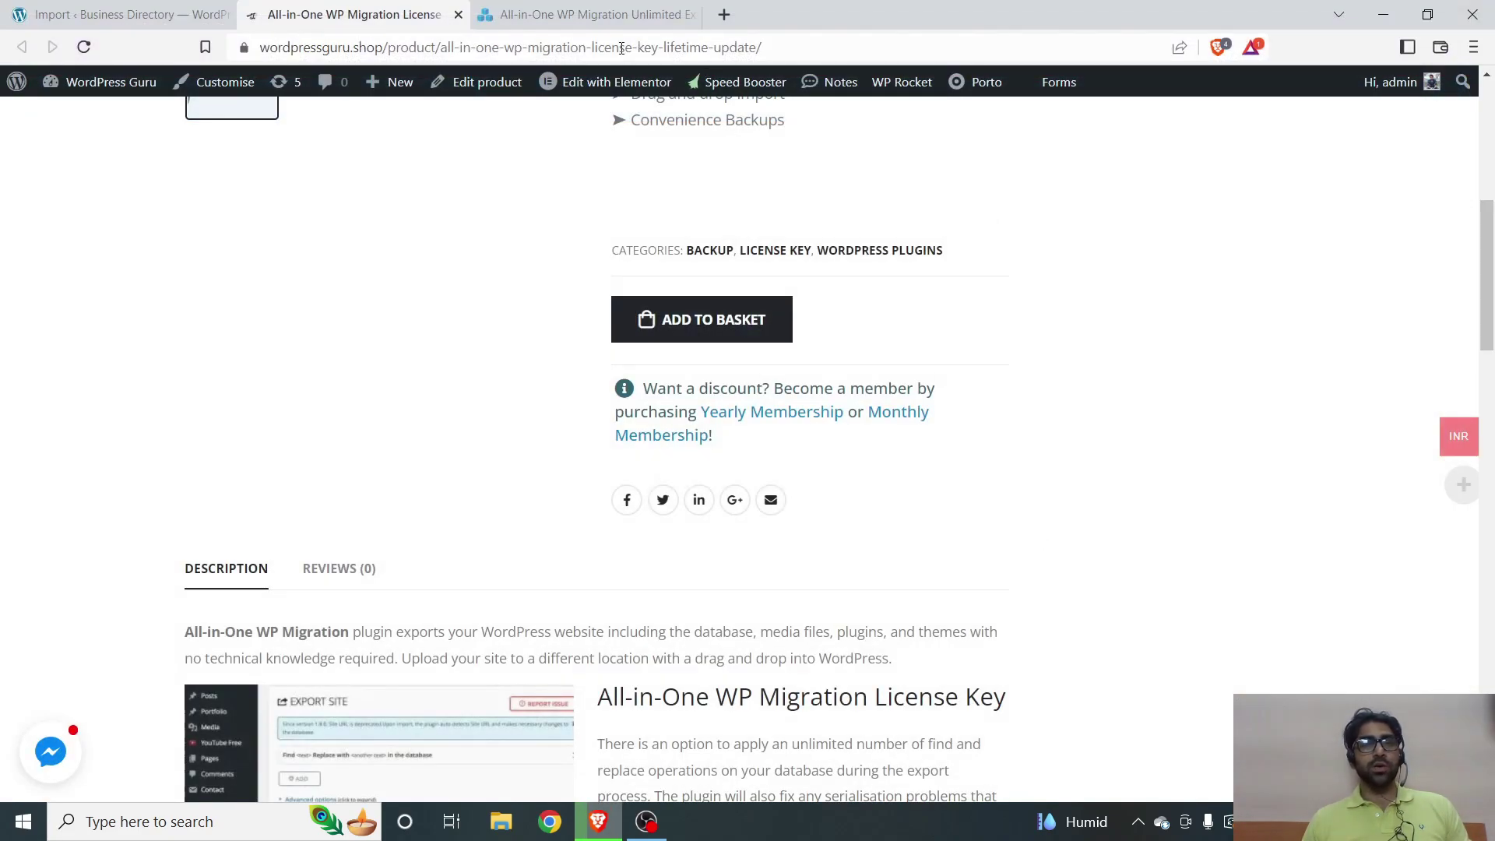
{"action": "scroll", "coordinate": [2, 164], "scroll_direction": "up", "scroll_amount": 7}
{"action": "key", "text": "ctrl+shift+Tab"}
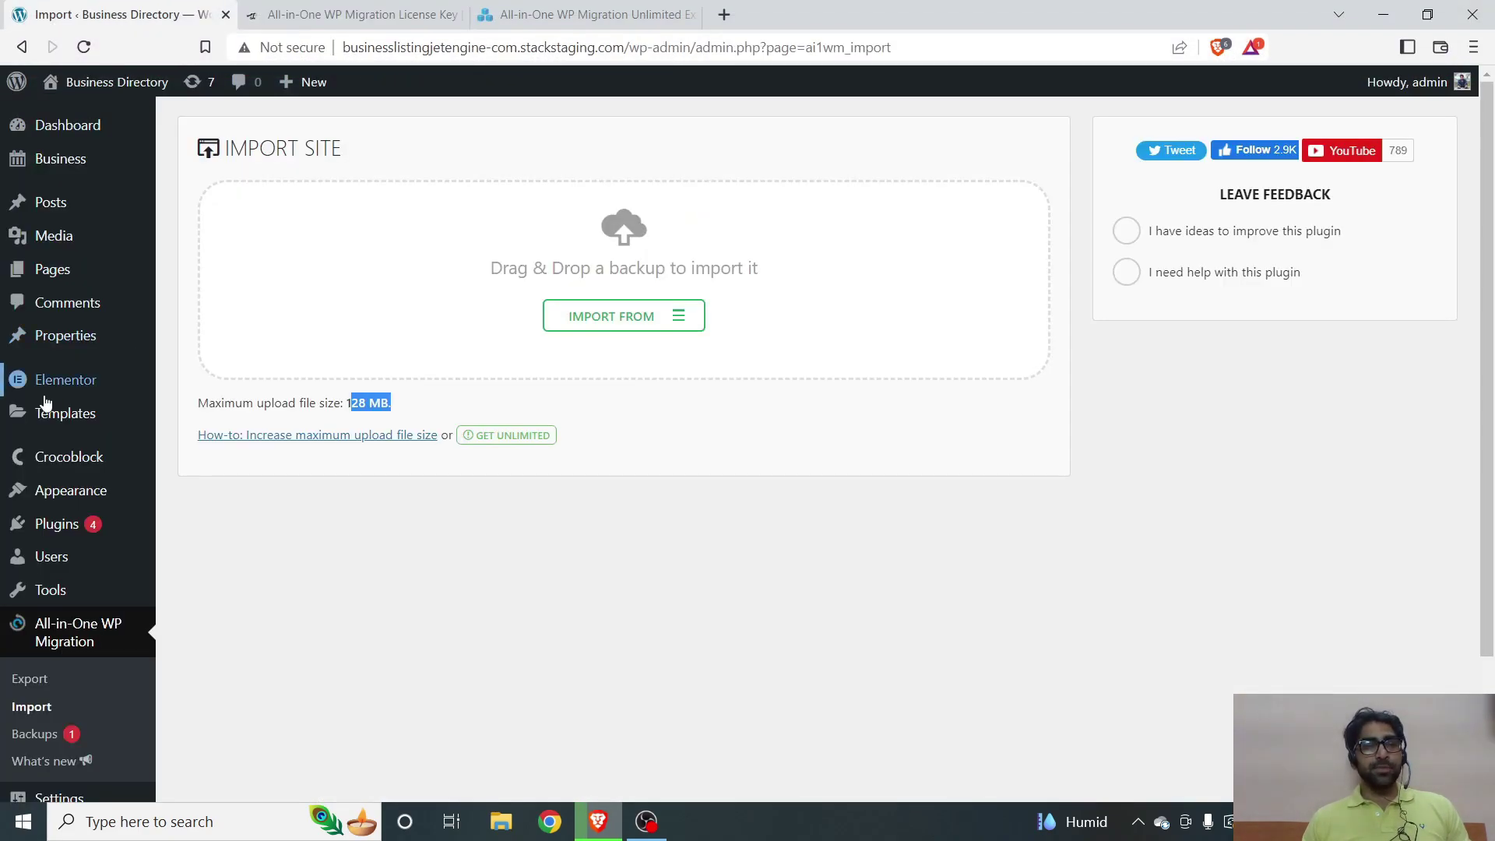
Step: Upload the all-in-one-wp-migration-unlimited-extension ORiginal archive as a new plugin, install it and activate it
{"action": "mouse_move", "coordinate": [113, 527]}
{"action": "left_click", "coordinate": [199, 566]}
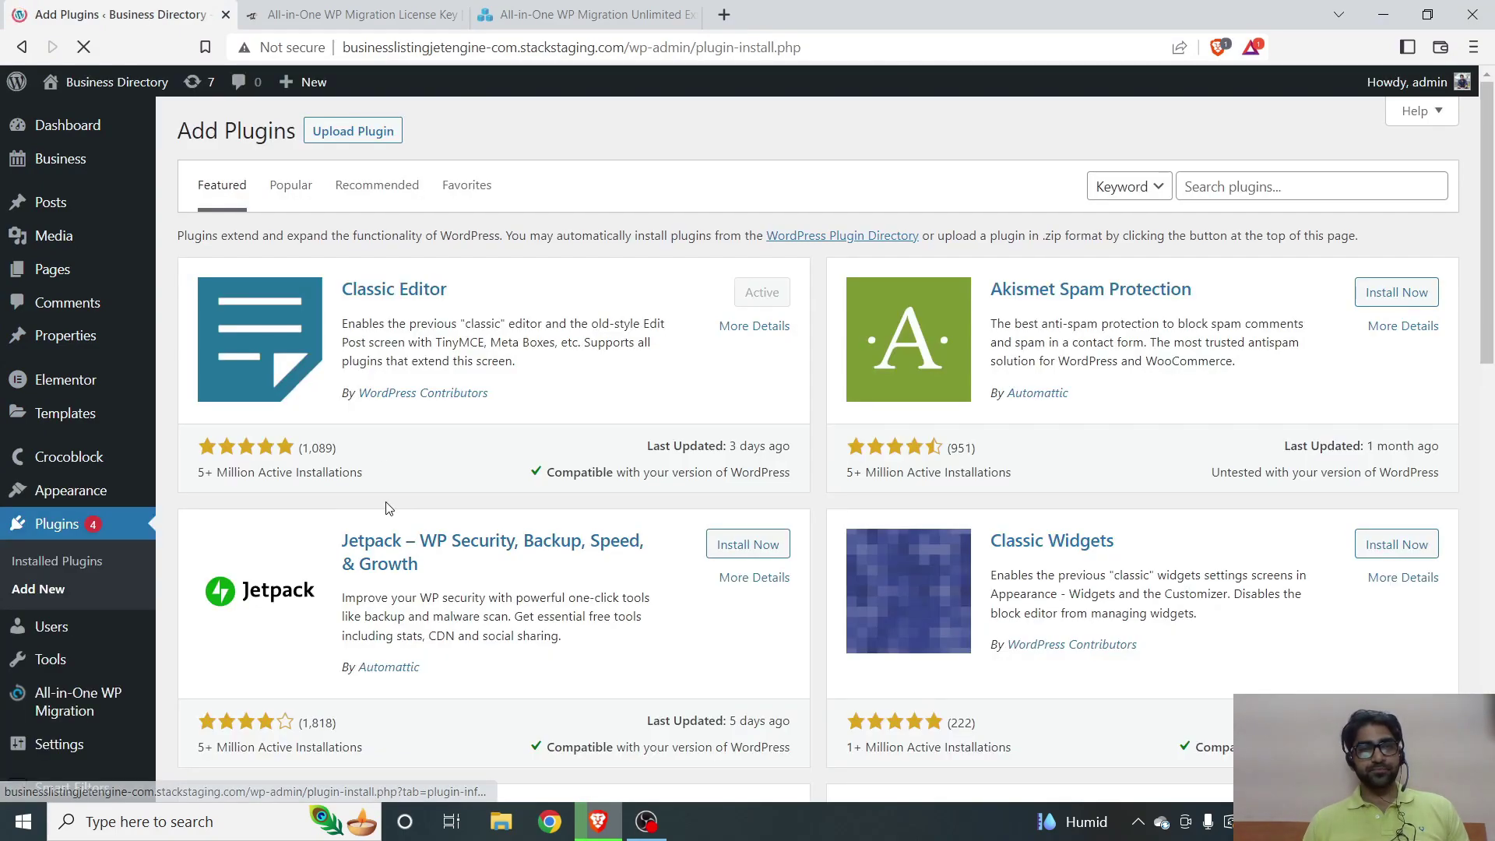
{"action": "left_click", "coordinate": [353, 131]}
{"action": "left_click", "coordinate": [701, 309]}
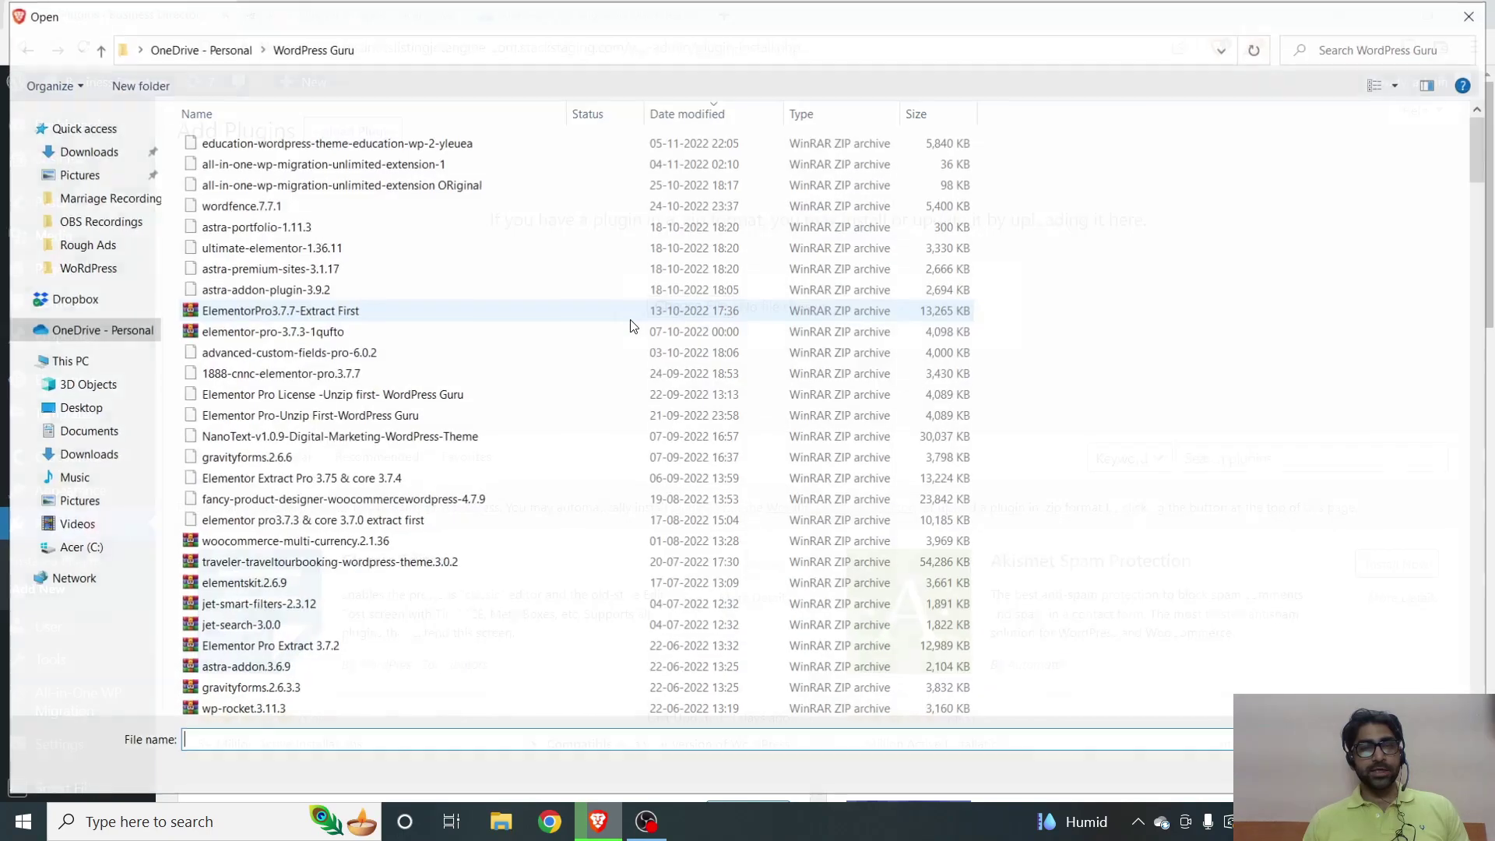
{"action": "double_click", "coordinate": [257, 185]}
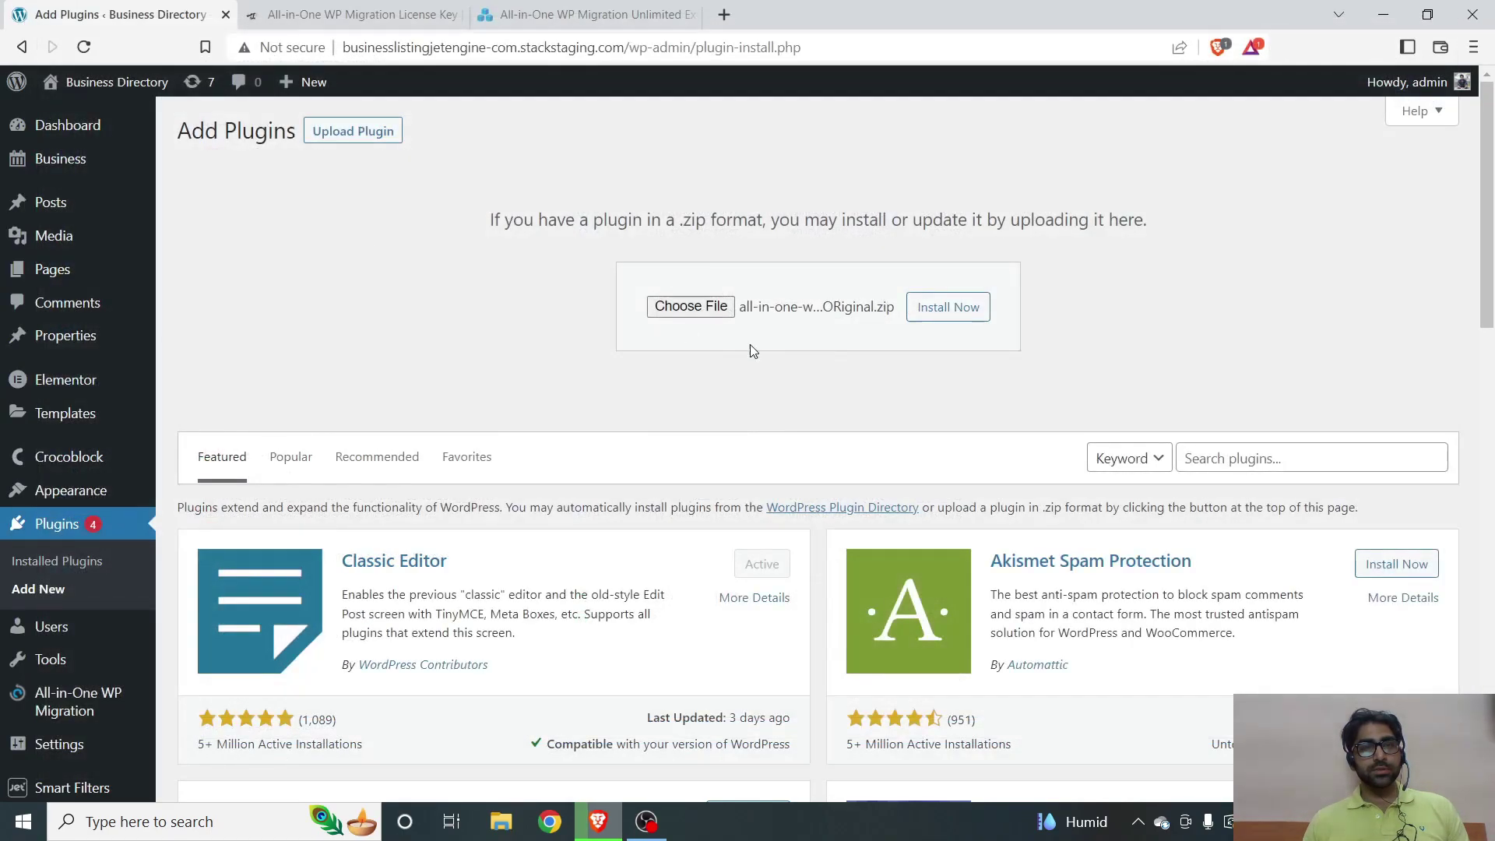
{"action": "left_click", "coordinate": [987, 311]}
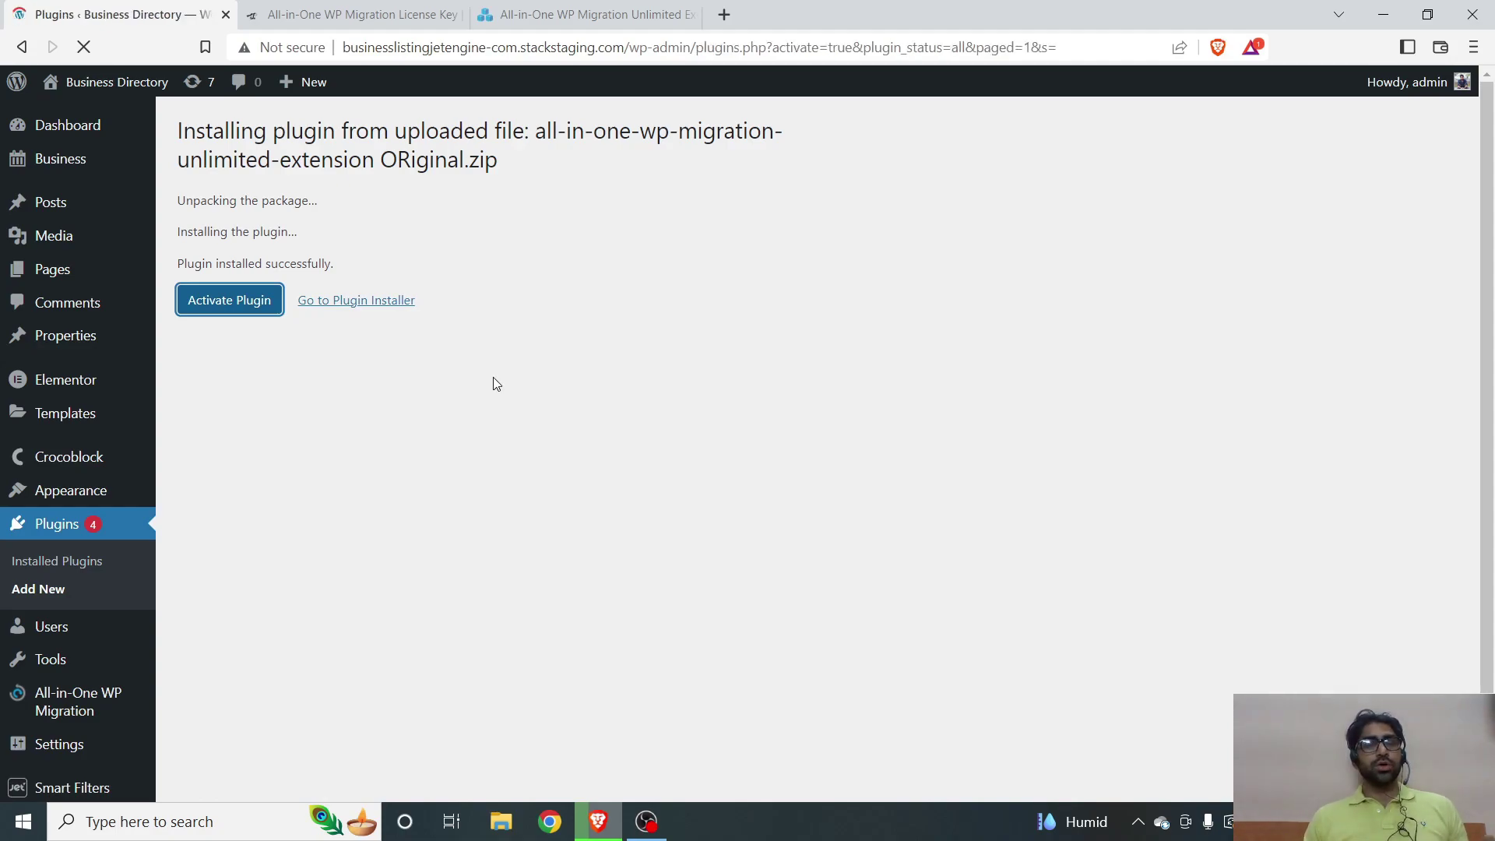
Step: Review the All-in-One WP Migration Unlimited Extension's version and update notice, and update the extension to version 2.47
{"action": "left_click_drag", "start_coordinate": [342, 478], "coordinate": [716, 481]}
{"action": "left_click_drag", "start_coordinate": [296, 496], "coordinate": [942, 502]}
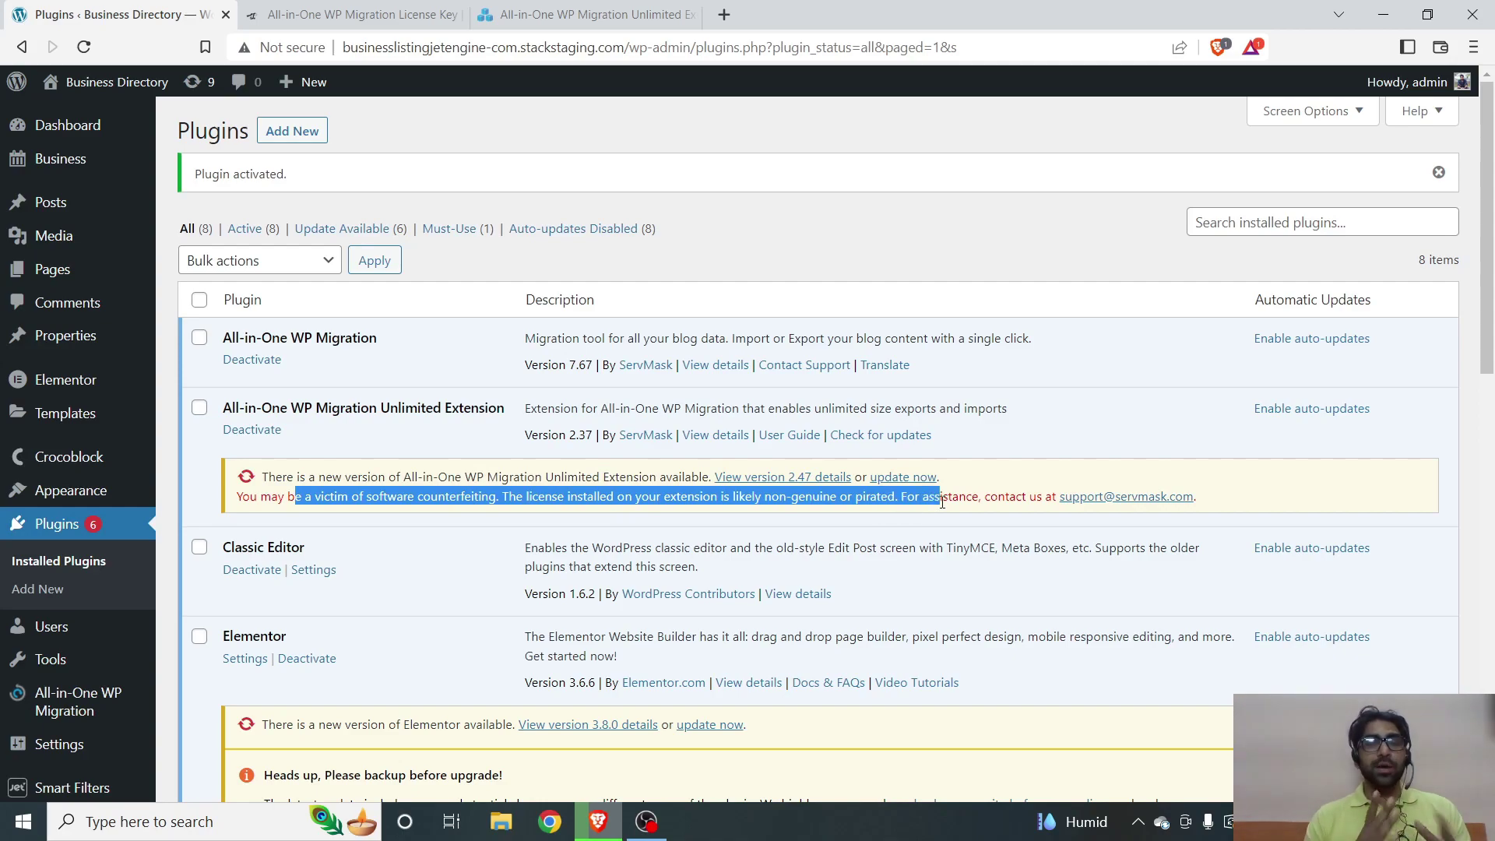
{"action": "left_click_drag", "start_coordinate": [569, 435], "coordinate": [601, 434]}
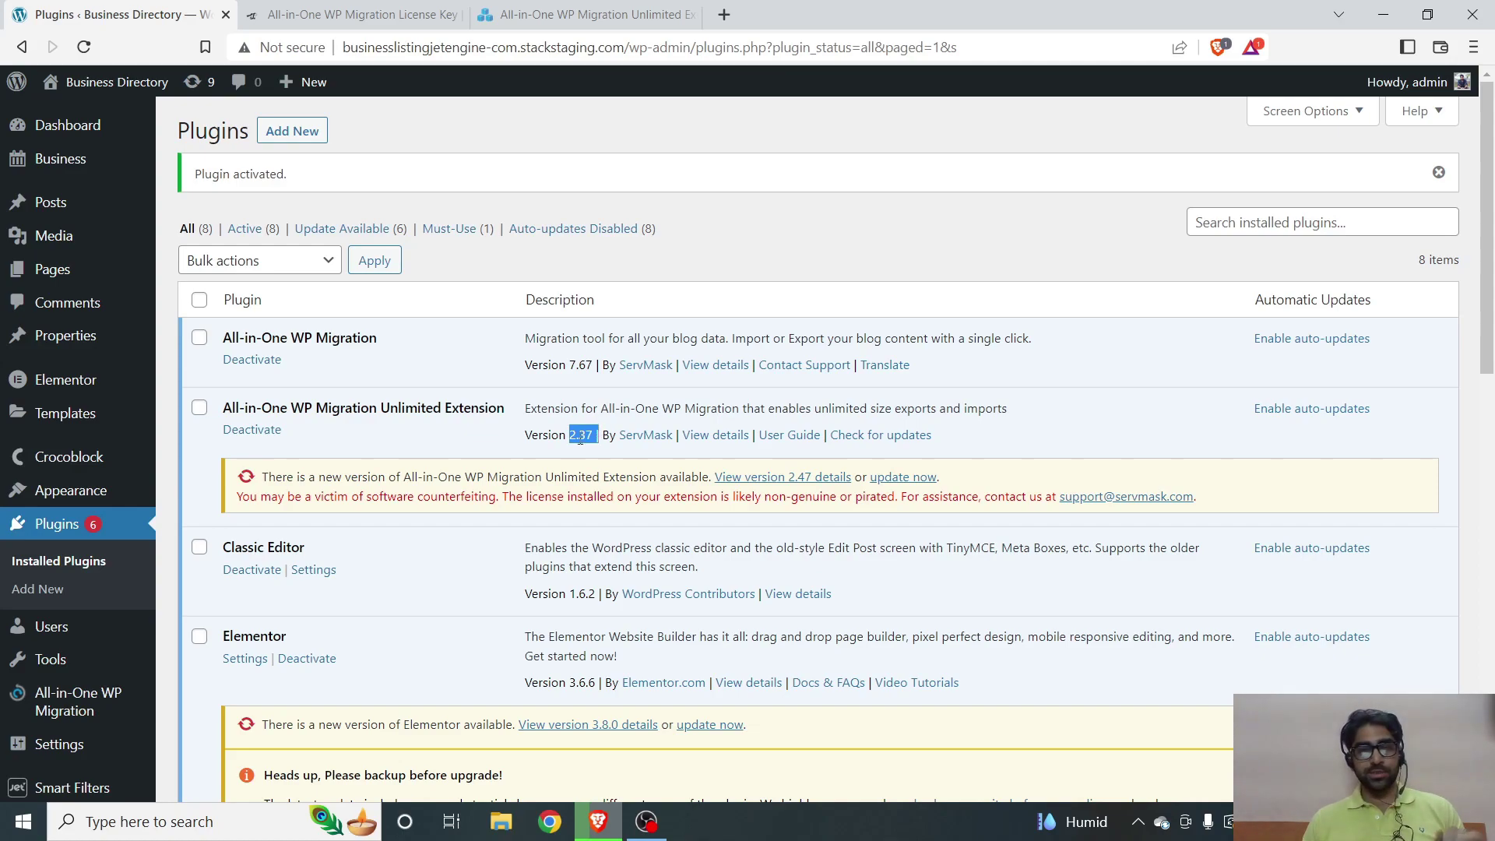
{"action": "left_click", "coordinate": [573, 366]}
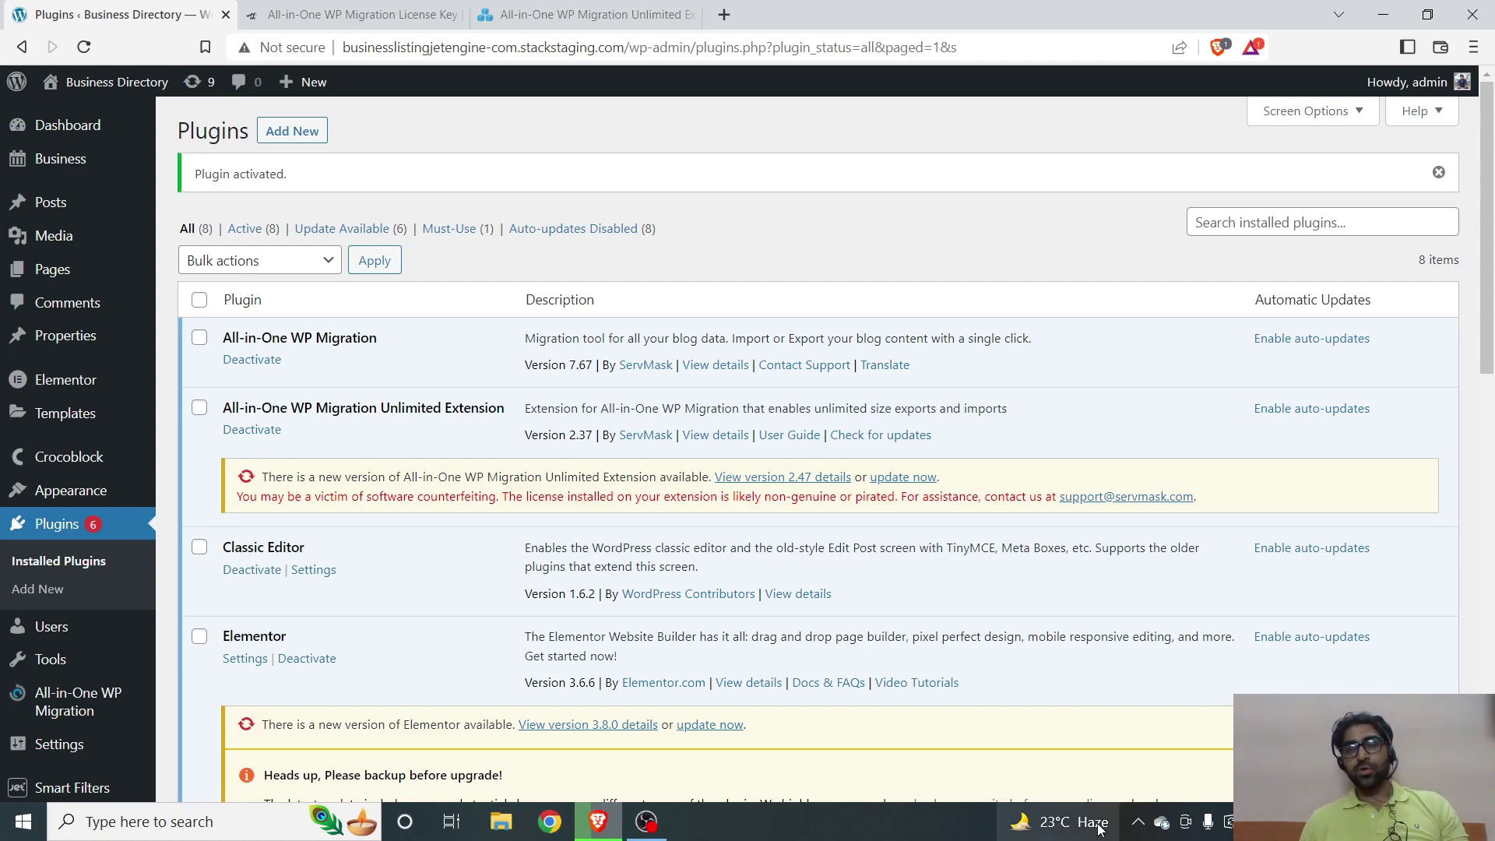
{"action": "left_click", "coordinate": [897, 484]}
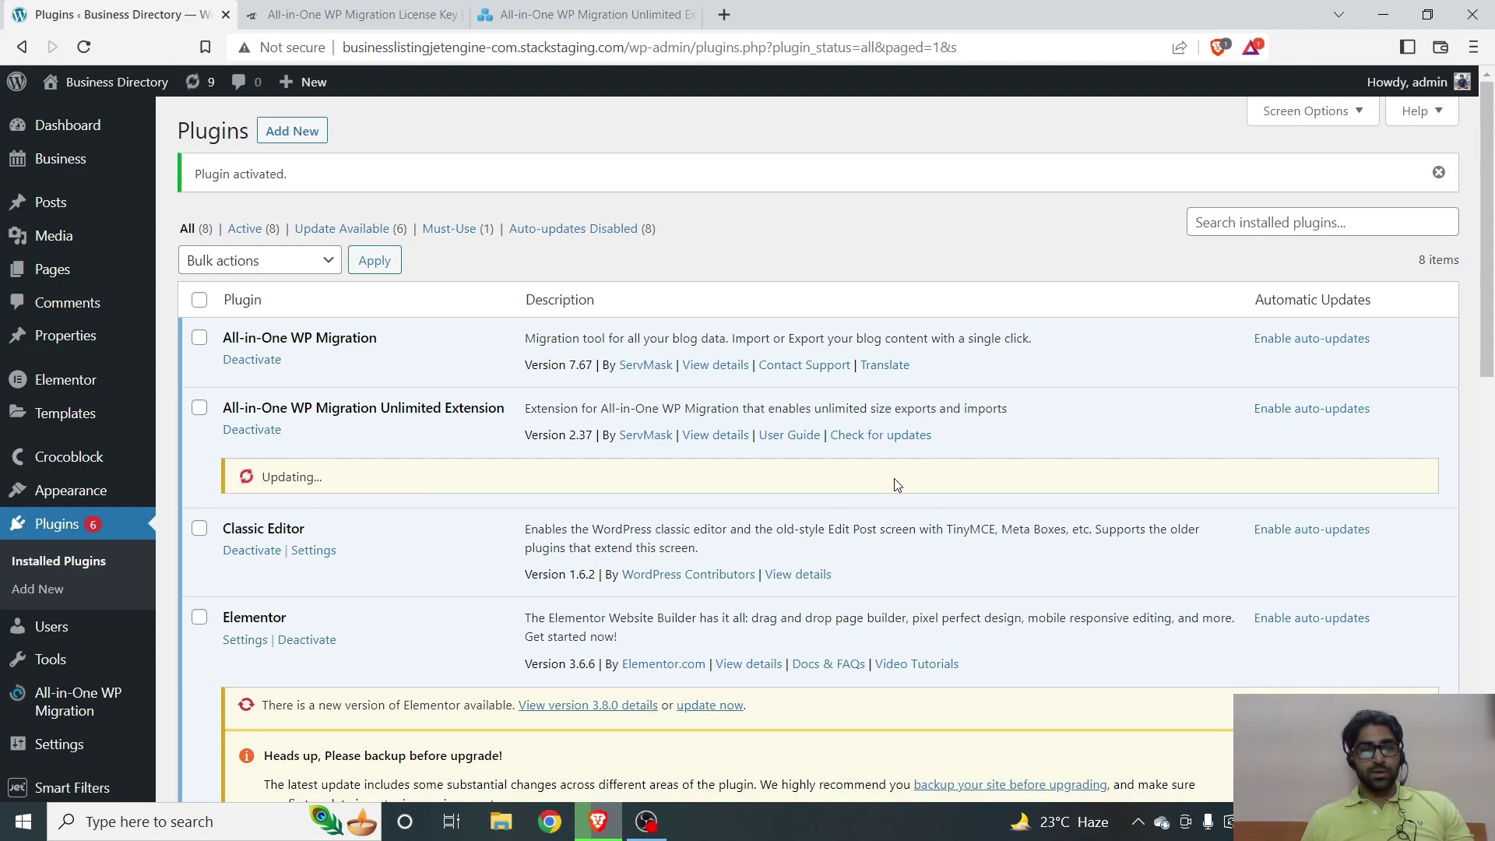
{"action": "left_click_drag", "start_coordinate": [254, 479], "coordinate": [595, 435]}
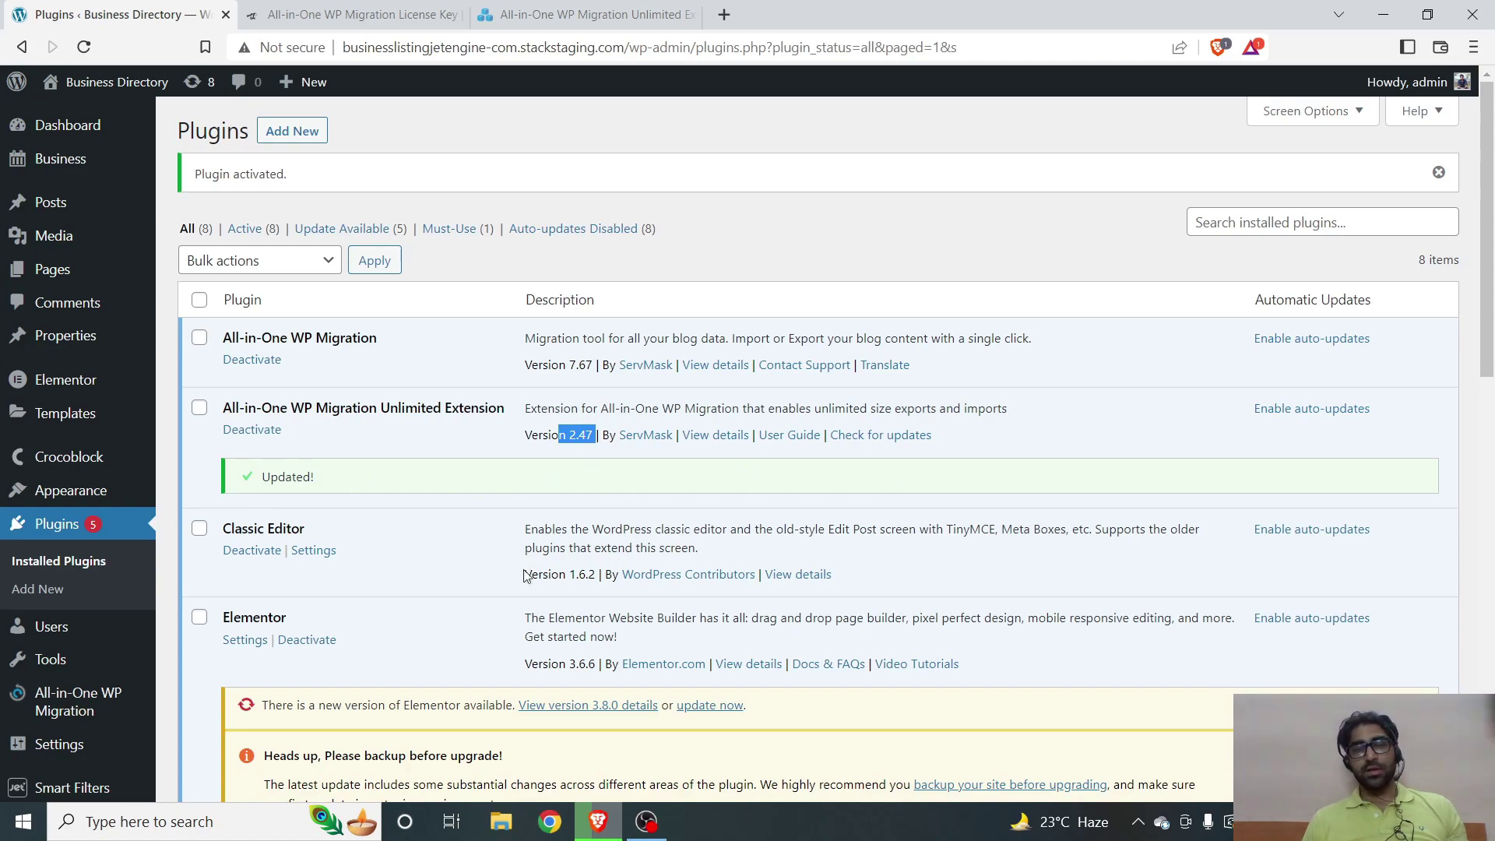
{"action": "scroll", "coordinate": [342, 365], "scroll_direction": "down", "scroll_amount": 4}
{"action": "scroll", "coordinate": [562, 466], "scroll_direction": "up", "scroll_amount": 3}
{"action": "scroll", "coordinate": [561, 466], "scroll_direction": "up", "scroll_amount": 1}
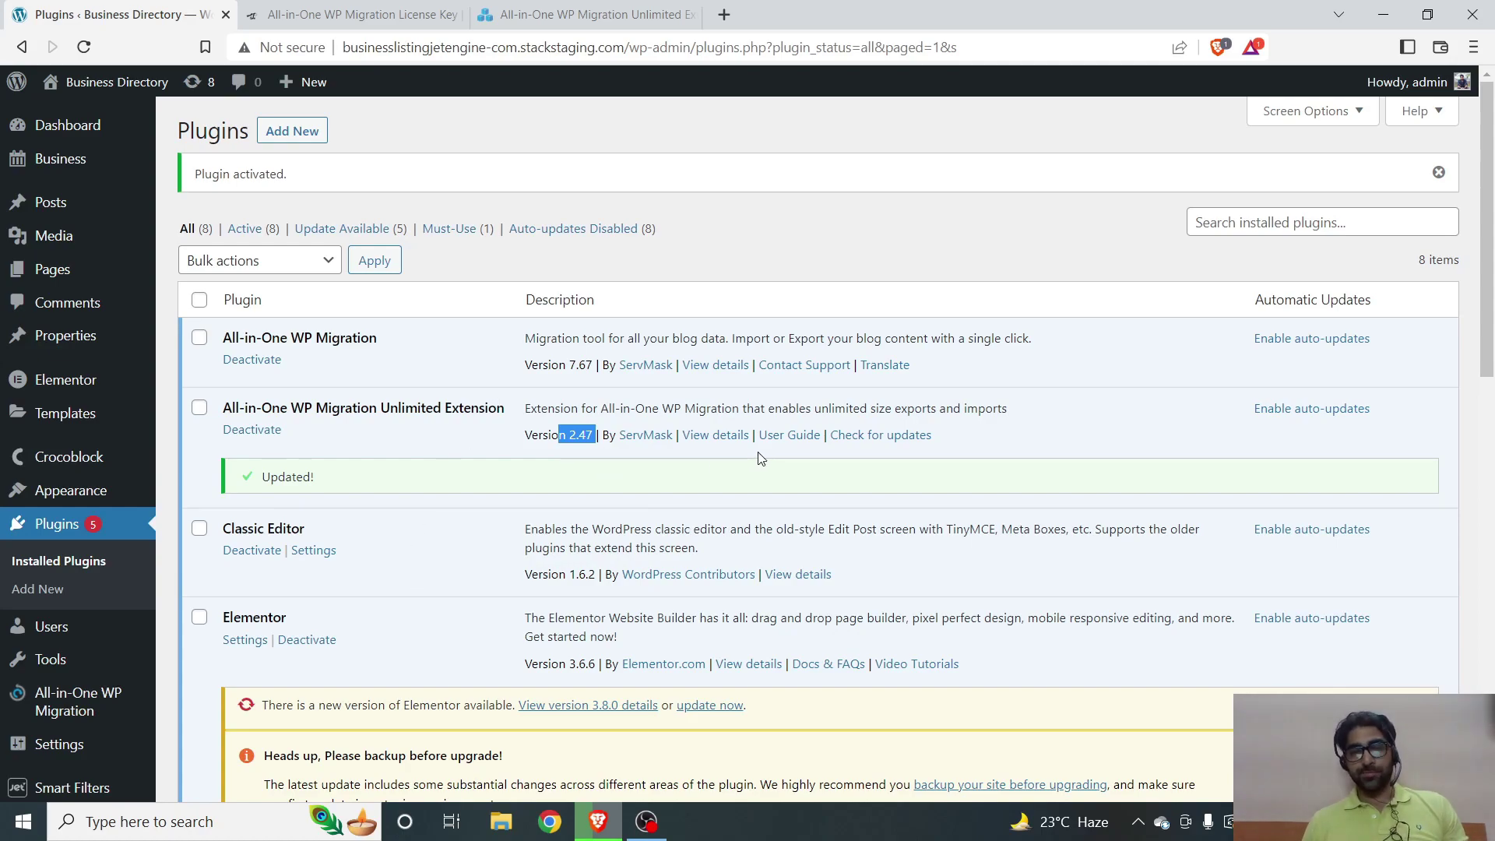
Step: Return to All-in-One WP Migration's Import page and check the maximum upload file size with the extension active
{"action": "mouse_move", "coordinate": [66, 482]}
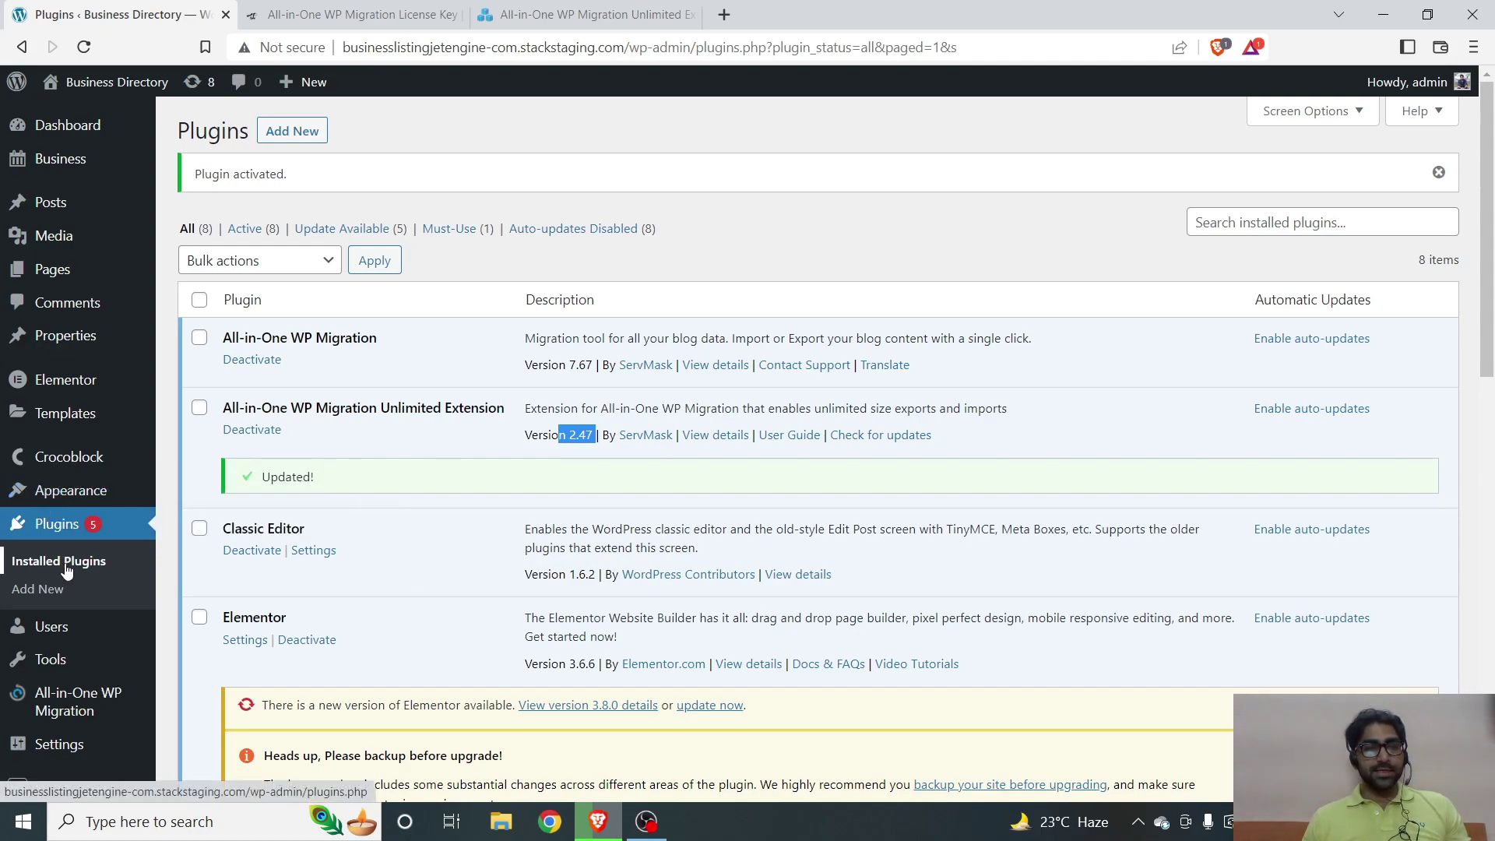
{"action": "mouse_move", "coordinate": [84, 704]}
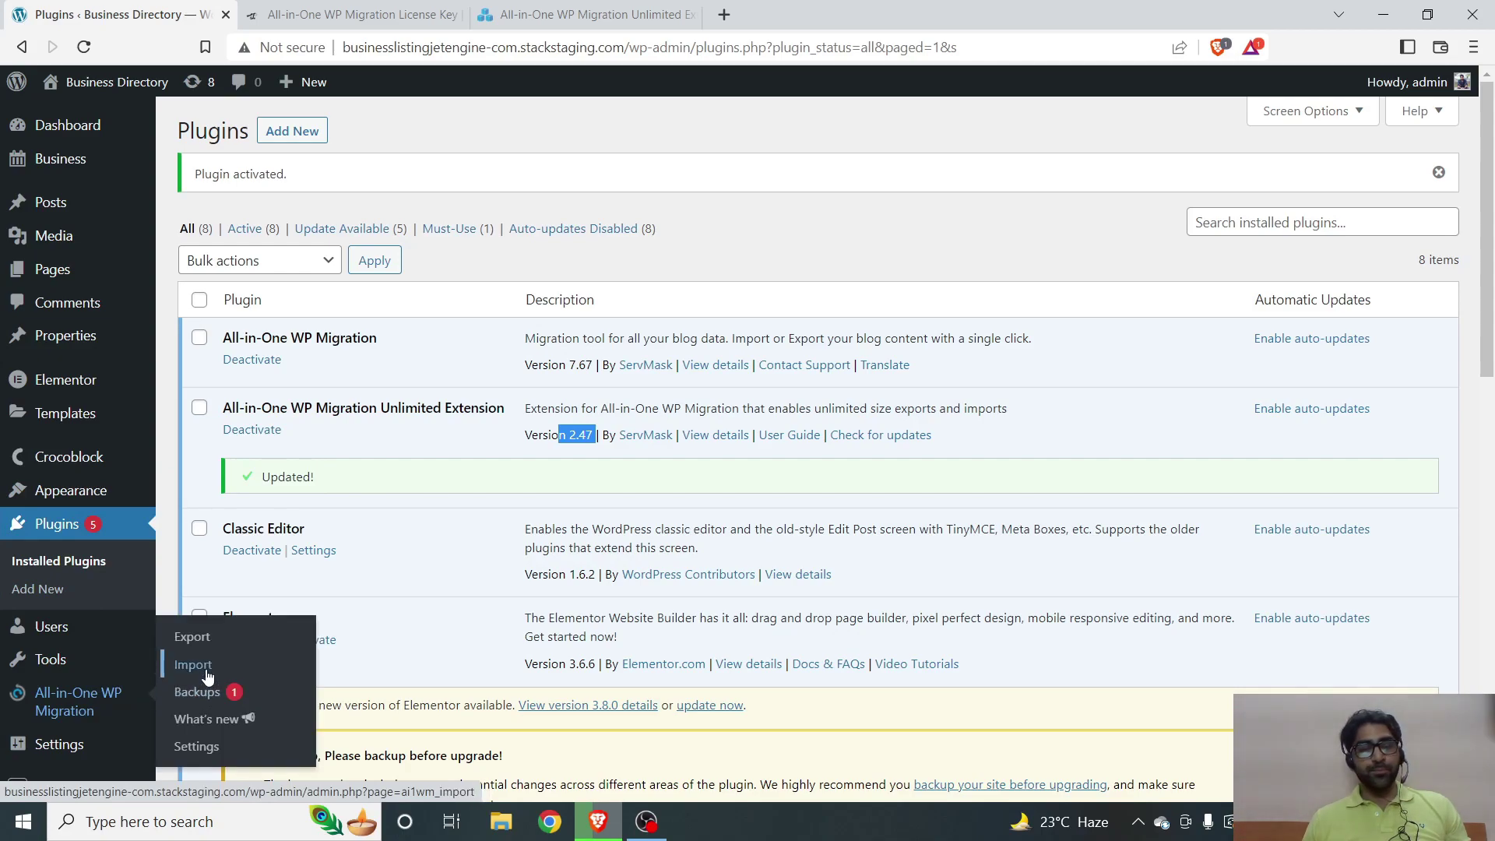
{"action": "left_click", "coordinate": [193, 664]}
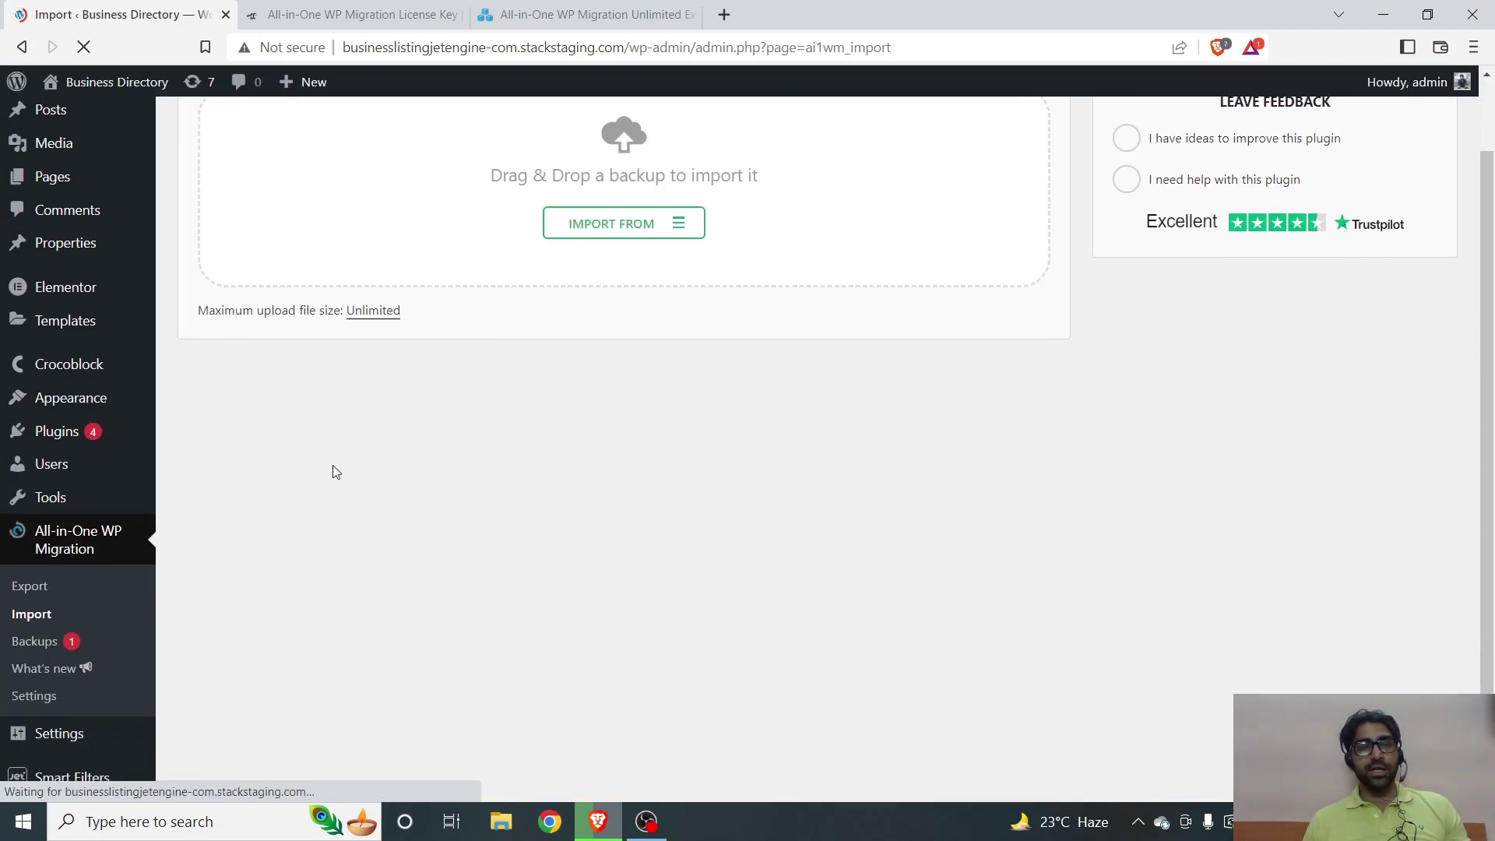
{"action": "left_click_drag", "start_coordinate": [206, 406], "coordinate": [317, 419]}
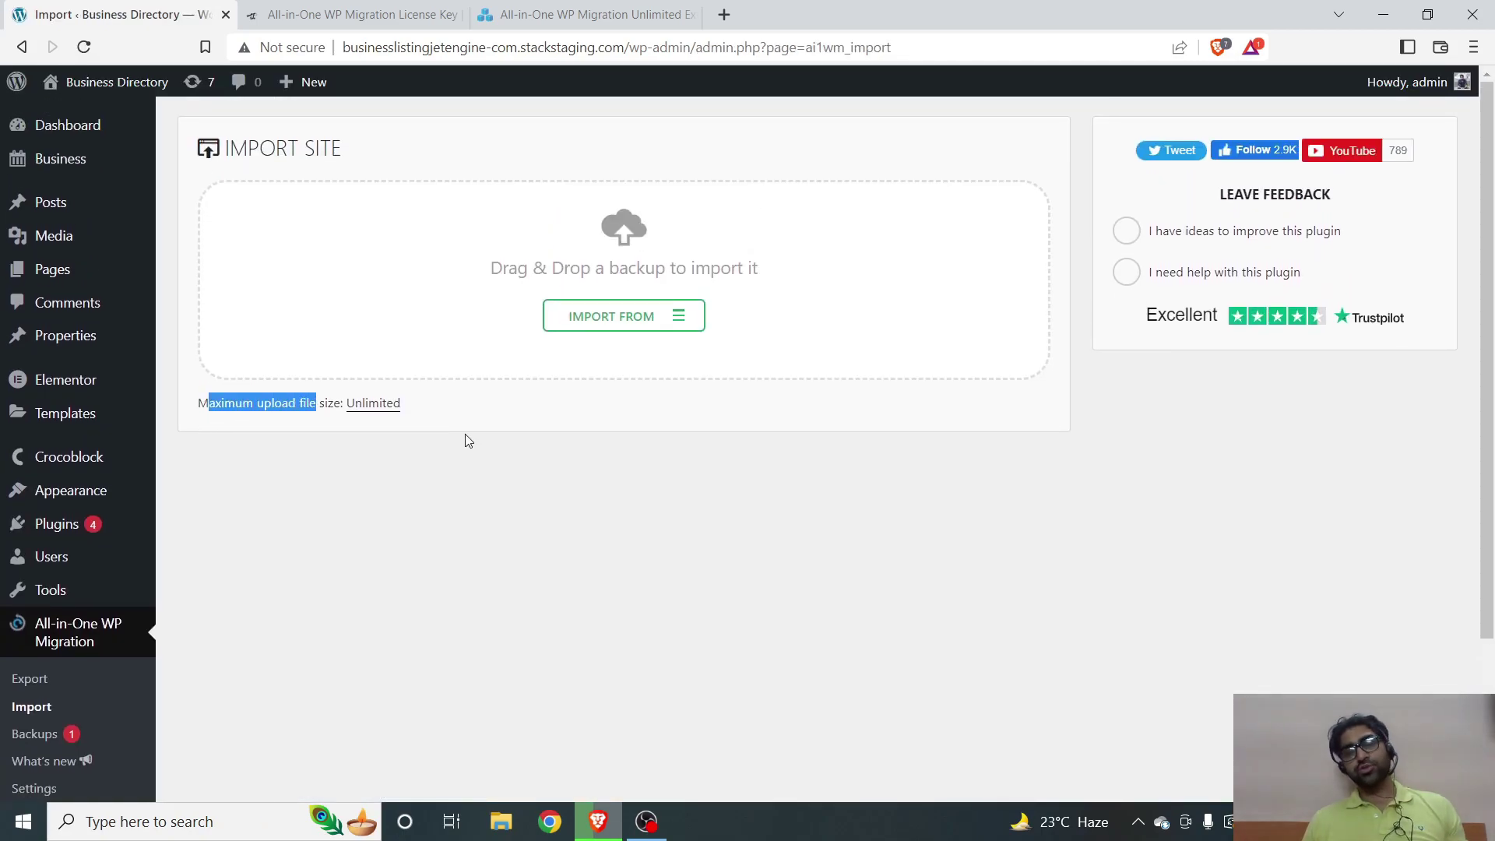
{"action": "left_click_drag", "start_coordinate": [467, 437], "coordinate": [337, 436]}
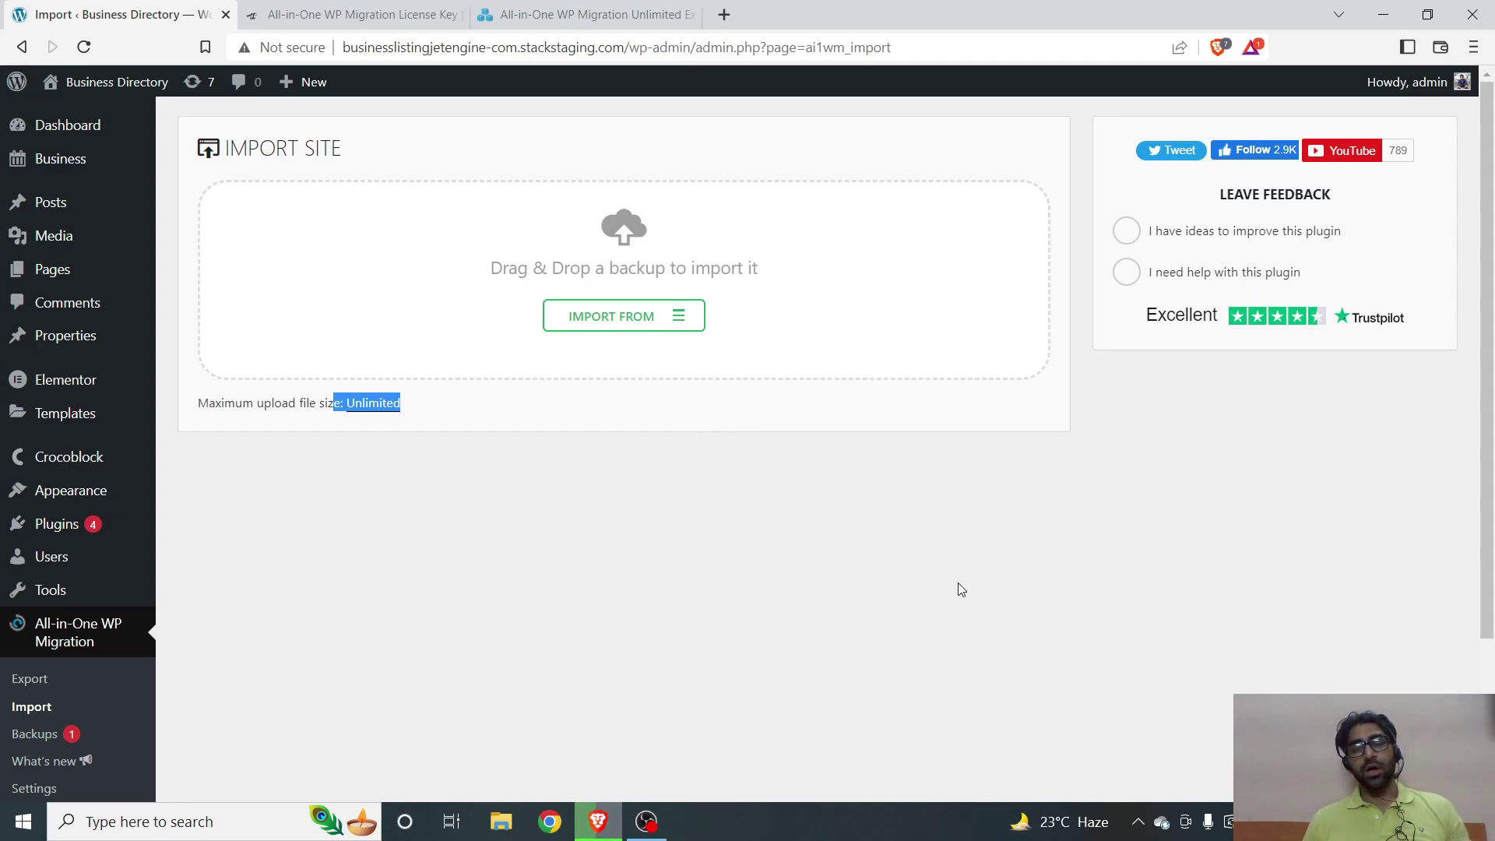
{"action": "left_click", "coordinate": [1453, 690]}
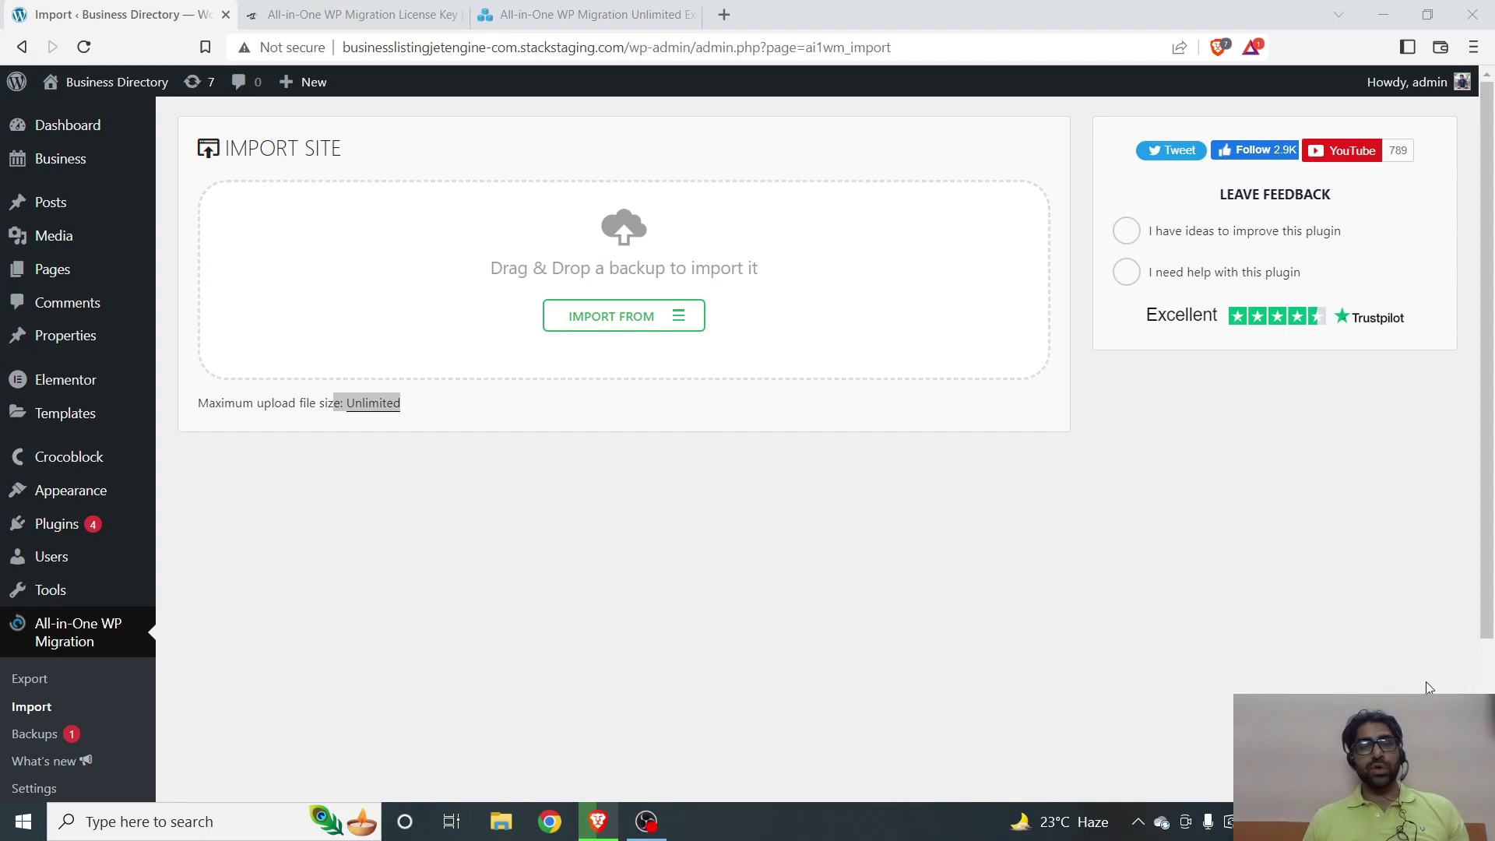
{"action": "left_click", "coordinate": [668, 481]}
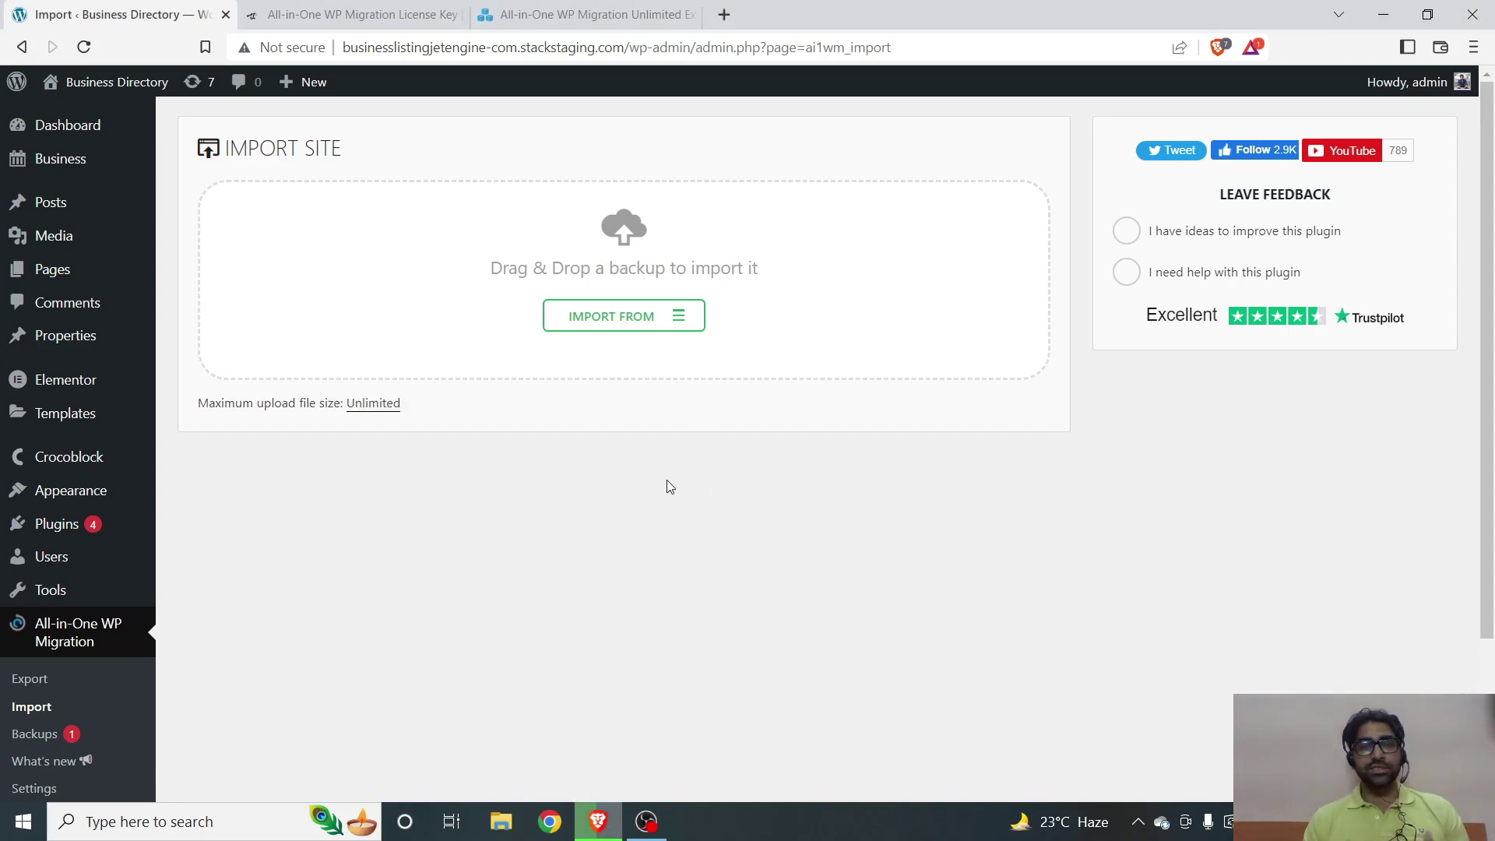